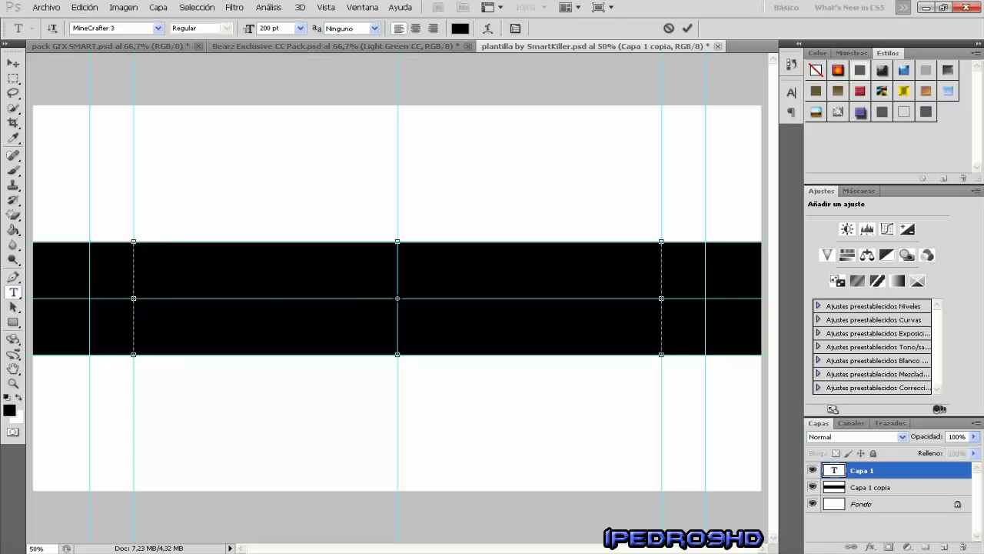
Step: Colour the entire banner text dark red and commit the text edit
key("ctrl+a")
left_click(459, 28)
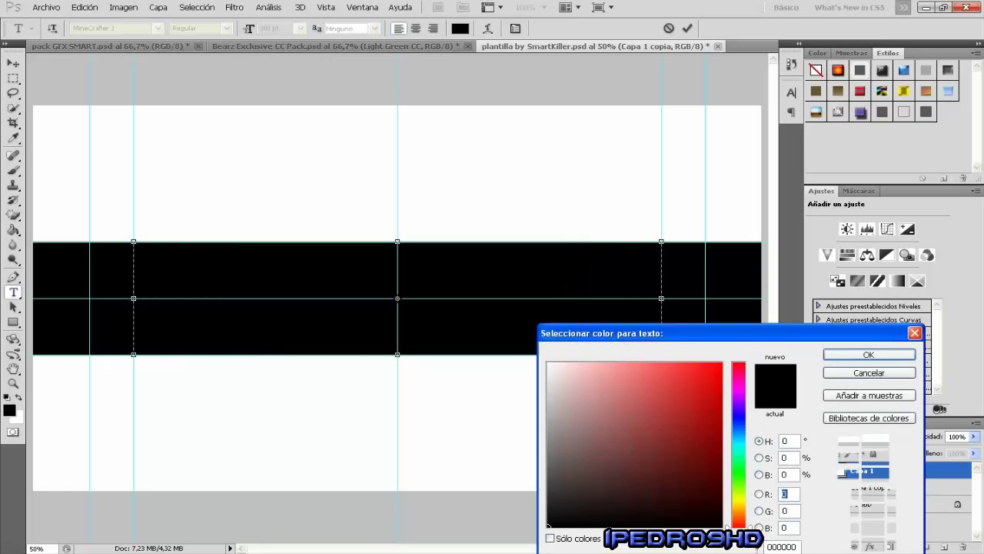
left_click(687, 430)
left_click(869, 351)
key("ctrl+Return")
Step: Move the MiangaESP text down so it sits vertically centred in the black band
key("v")
key("shift+Down")
key("shift+Down")
key("shift+Down")
key("shift+Down")
key("shift+Down")
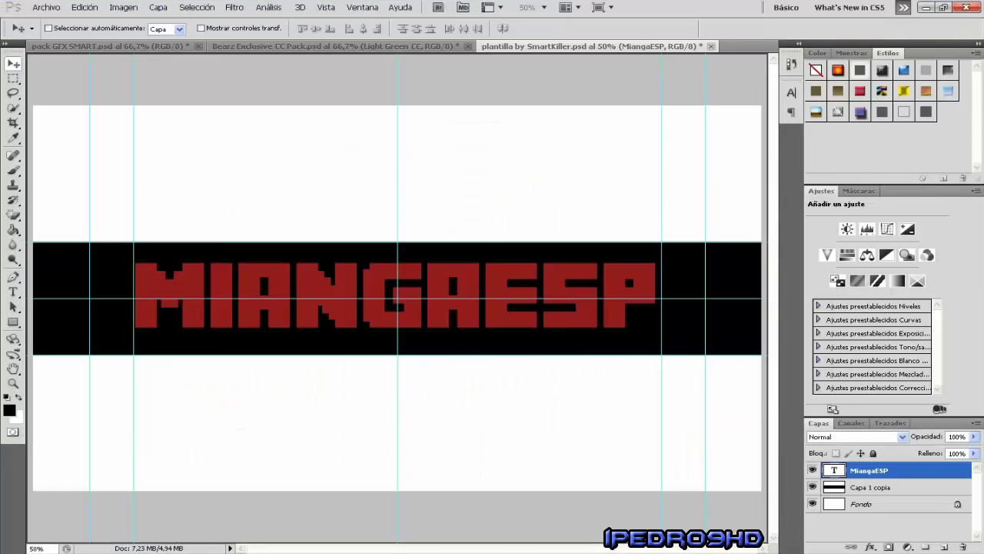
Step: Stretch the Texturas - TutosNatii (10) image to the black band's full height and across the two inner vertical guides
left_click_drag(573, 234, 518, 241)
left_click_drag(413, 422, 413, 359)
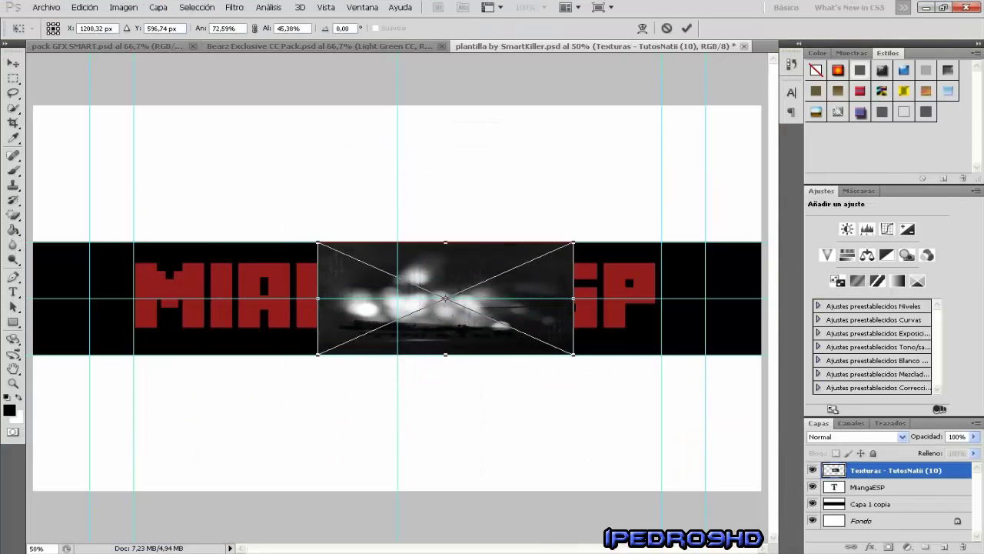
left_click_drag(518, 300, 660, 300)
left_click_drag(308, 300, 134, 298)
key("Return")
Step: Clip the Texturas - TutosNatii (10) layer to the MiangaESP text and lower its opacity to 50%
right_click(876, 470)
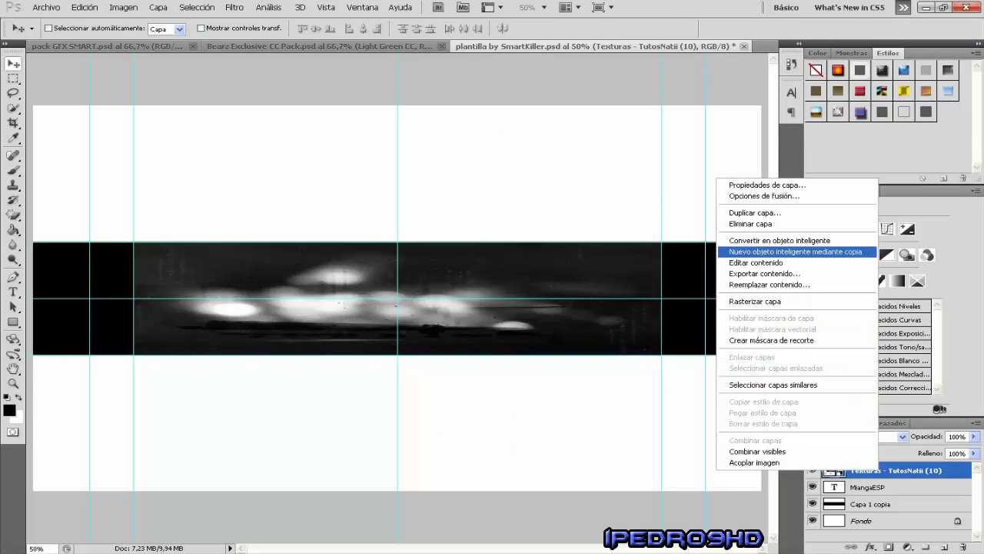
left_click(769, 348)
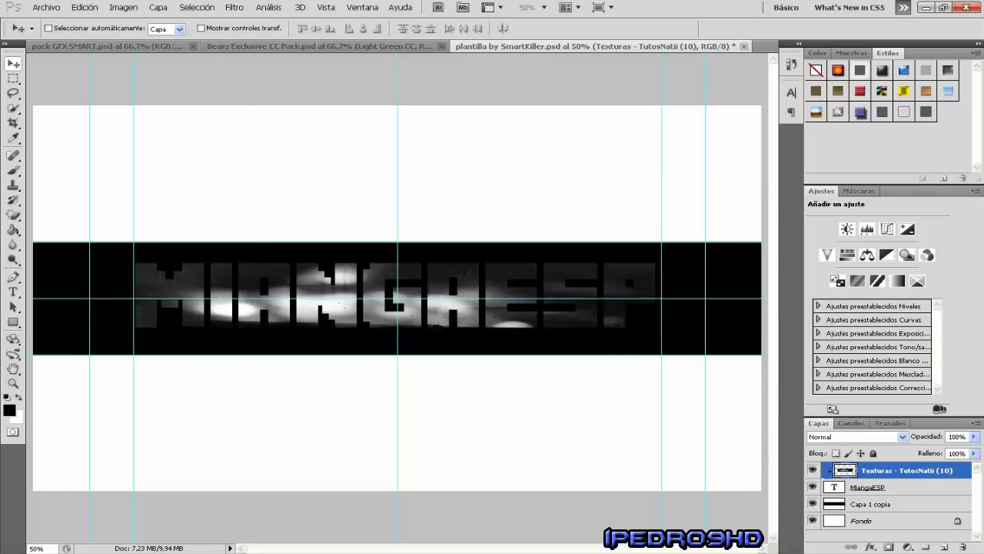
left_click_drag(974, 449, 940, 449)
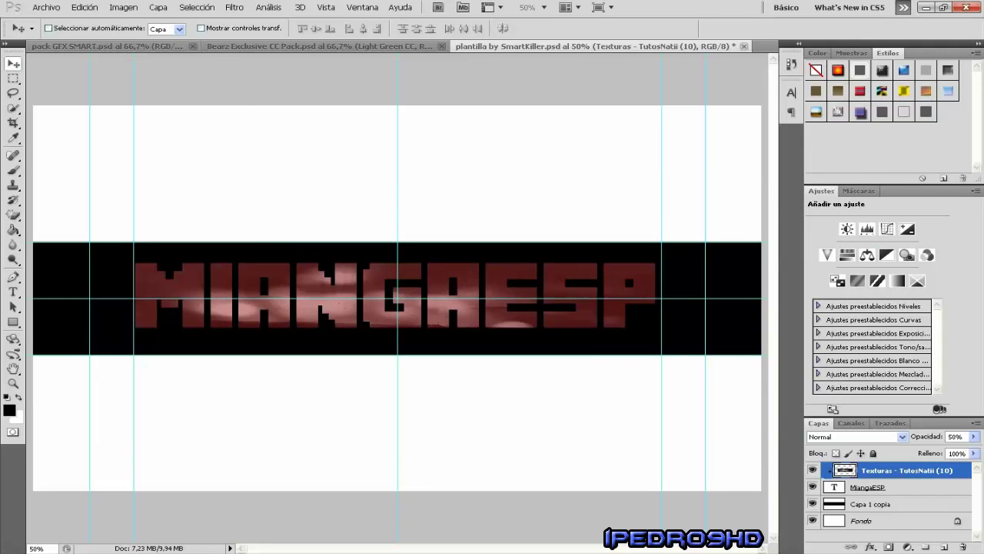
Step: Place the Texturas - TutosNatii (3) image from the Texturas folder into the banner document
key("alt+Tab")
scroll(575, 311, "up", 10)
key("Return")
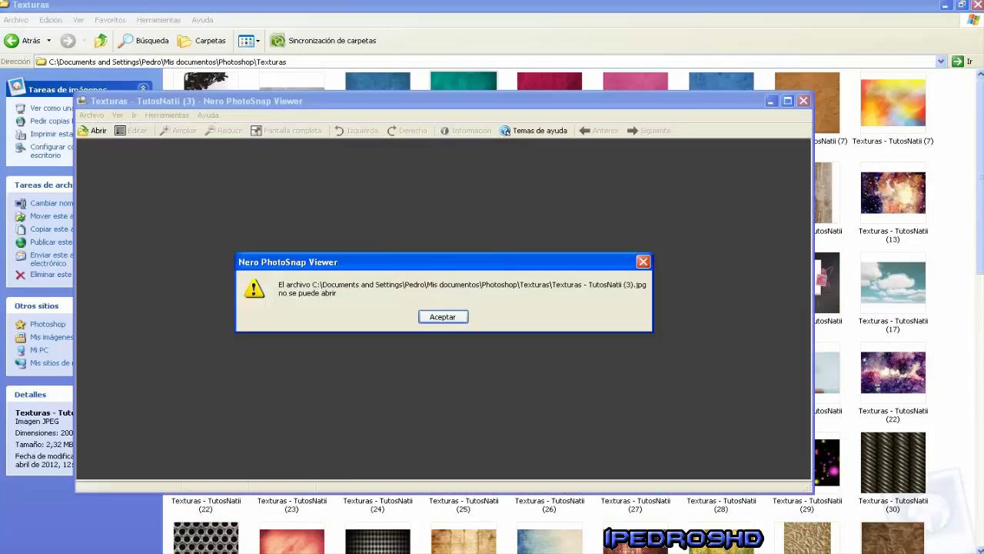
key("Return")
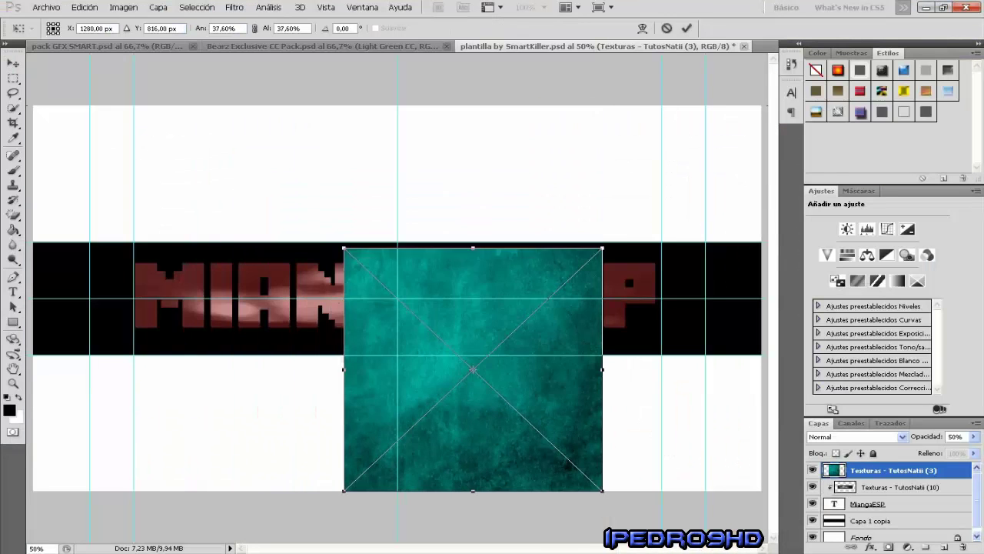
Step: Squash the teal texture to the black band's height and widen it to cover the whole text
left_click_drag(343, 248, 336, 242)
left_click_drag(602, 490, 661, 355)
left_click_drag(499, 307, 648, 298)
left_click_drag(461, 298, 531, 298)
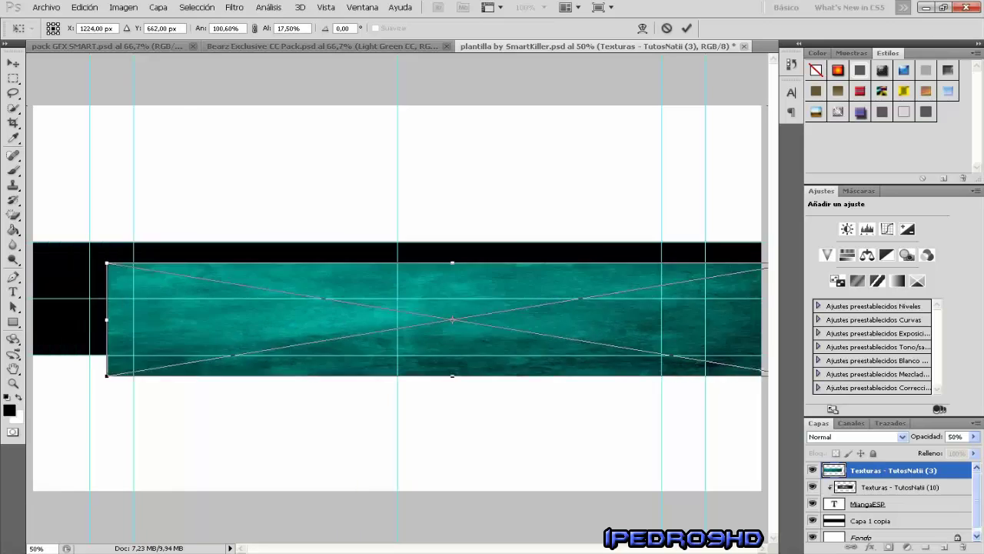
left_click_drag(103, 297, 48, 298)
key("Return")
Step: Clip the teal texture to the text at 49% opacity and set the Texturas - TutosNatii (10) layer's opacity to 20%
key("ctrl+alt+g")
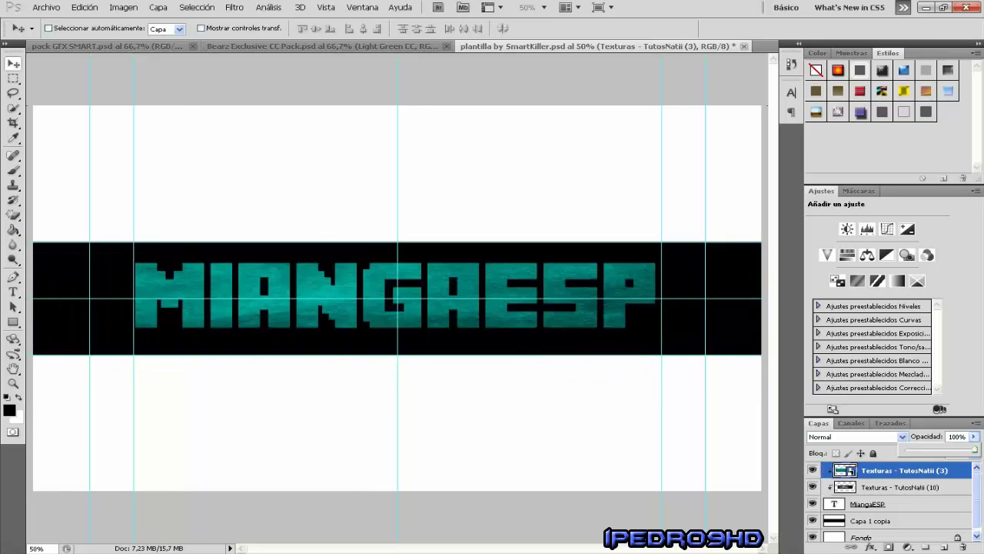
left_click_drag(974, 449, 938, 449)
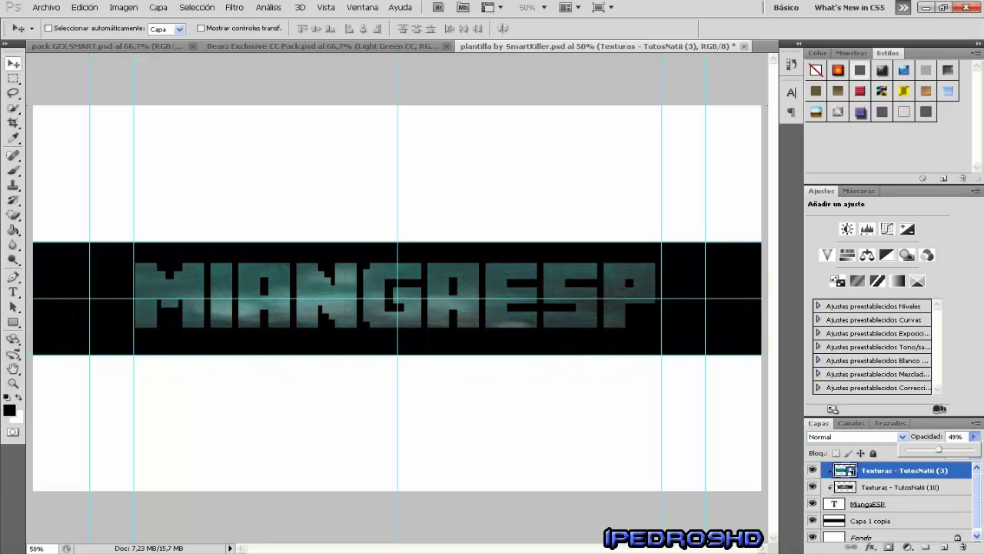
left_click(907, 486)
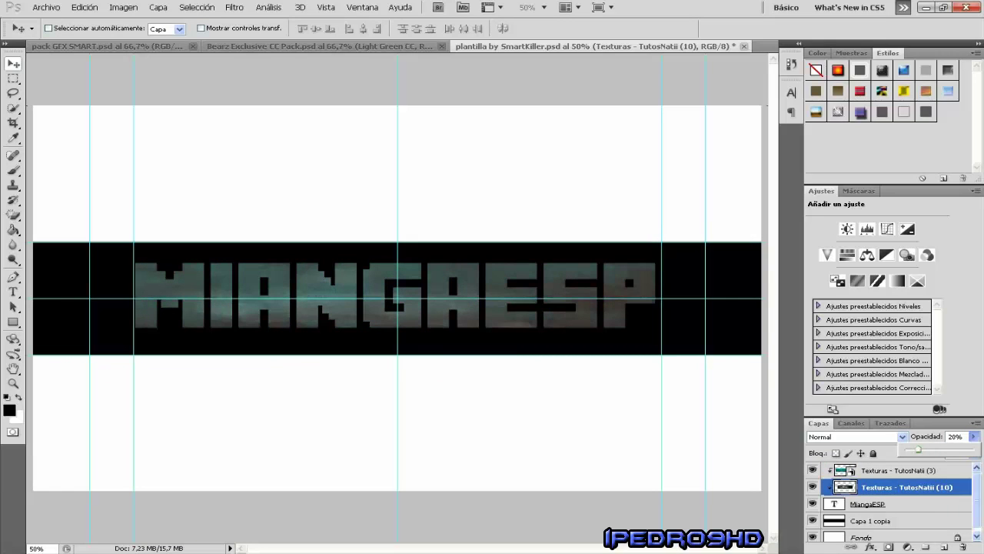
Step: Change the MiangaESP text's colour to green
left_click(869, 504)
double_click(835, 503)
left_click(460, 27)
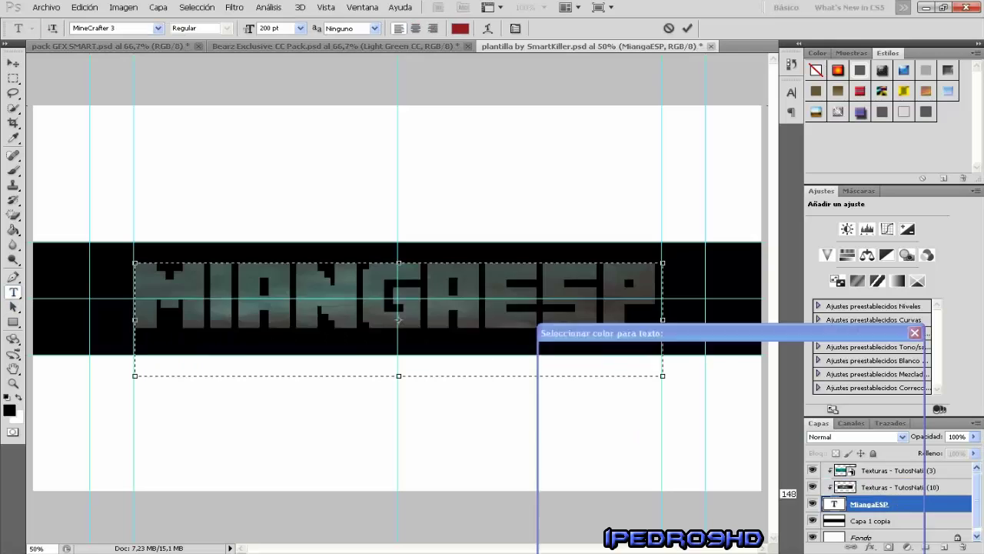
left_click(689, 431)
left_click(927, 354)
key("ctrl+Return")
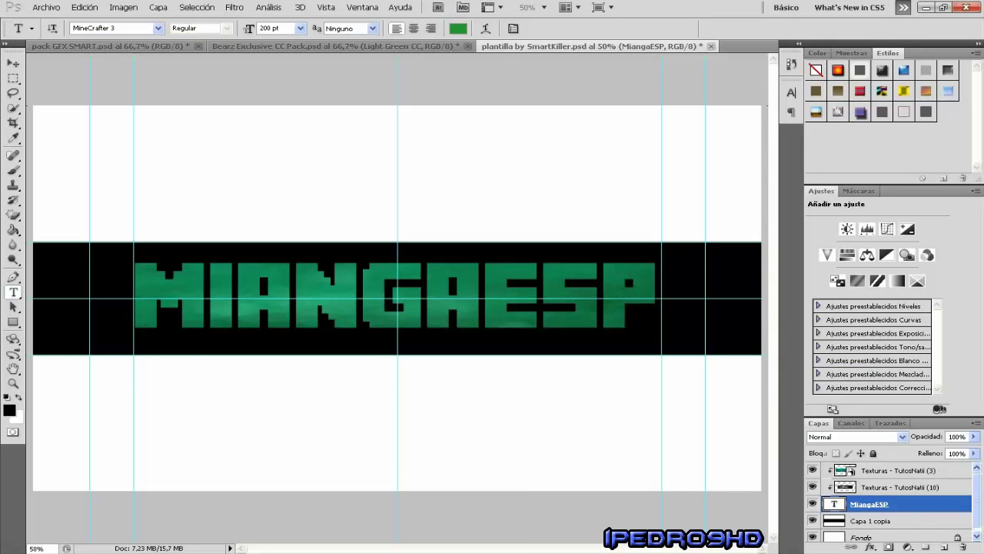
Step: Open creeper.psd from the Imagenes Photoshop folder
left_click(46, 7)
left_click(54, 39)
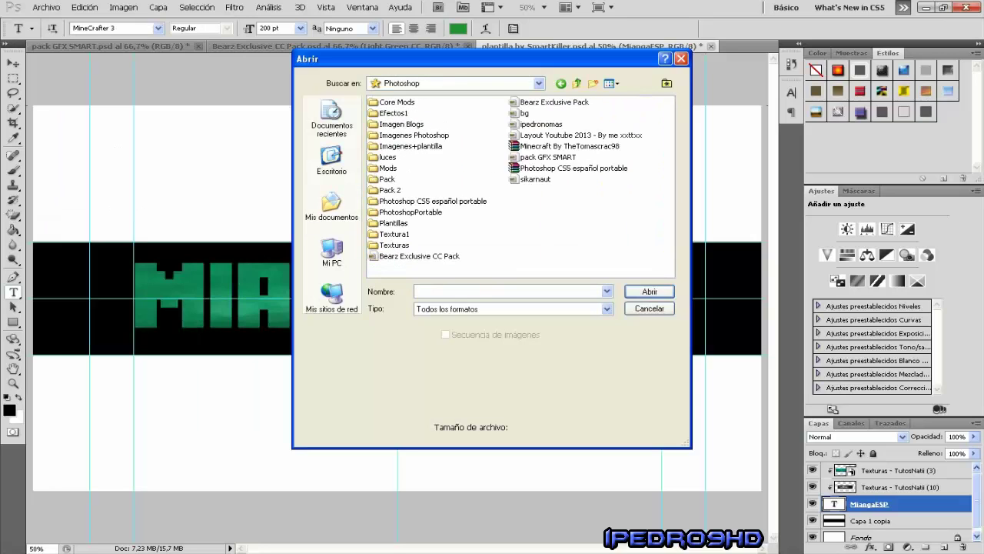
double_click(414, 135)
key("ctrl+a")
key("Return")
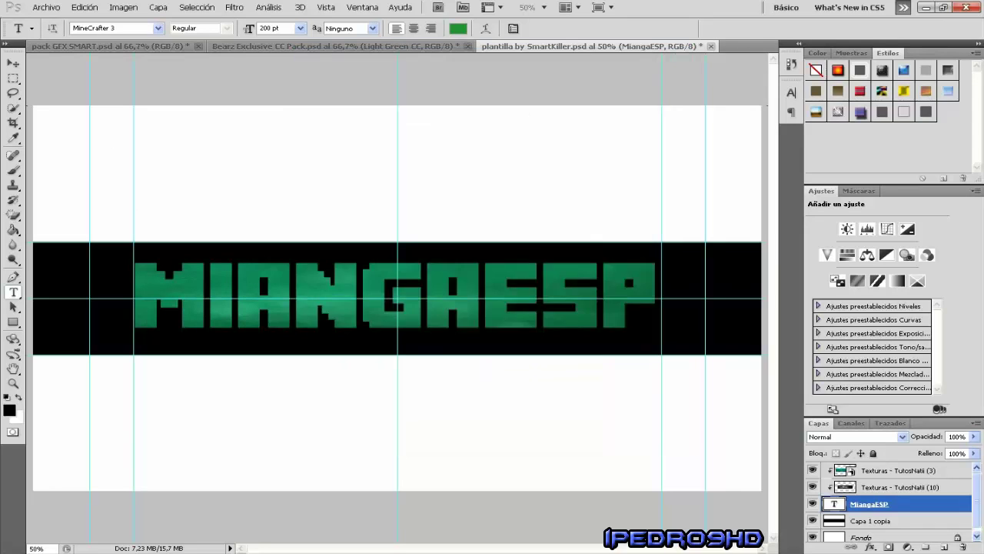
key("ctrl+w")
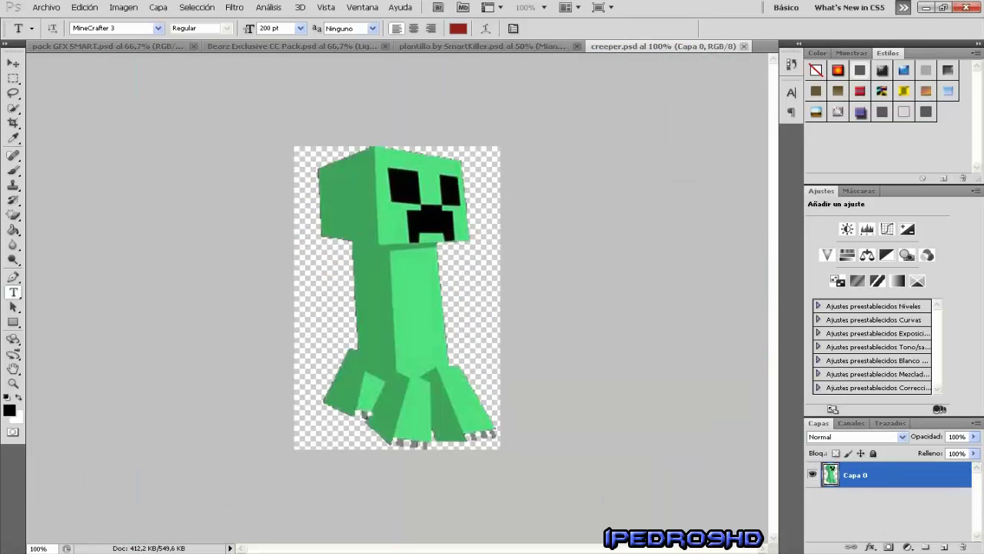
Step: Duplicate the creeper layer into the plantilla by SmartKiller.psd document and close creeper.psd
right_click(898, 474)
left_click(830, 265)
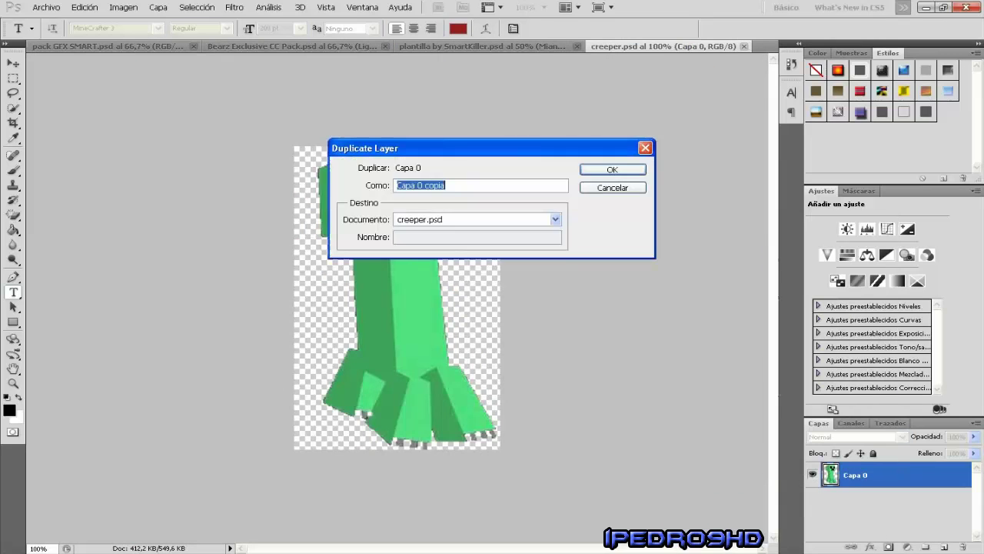
left_click(555, 219)
left_click(461, 231)
left_click(555, 219)
left_click(461, 255)
key("Return")
key("ctrl+w")
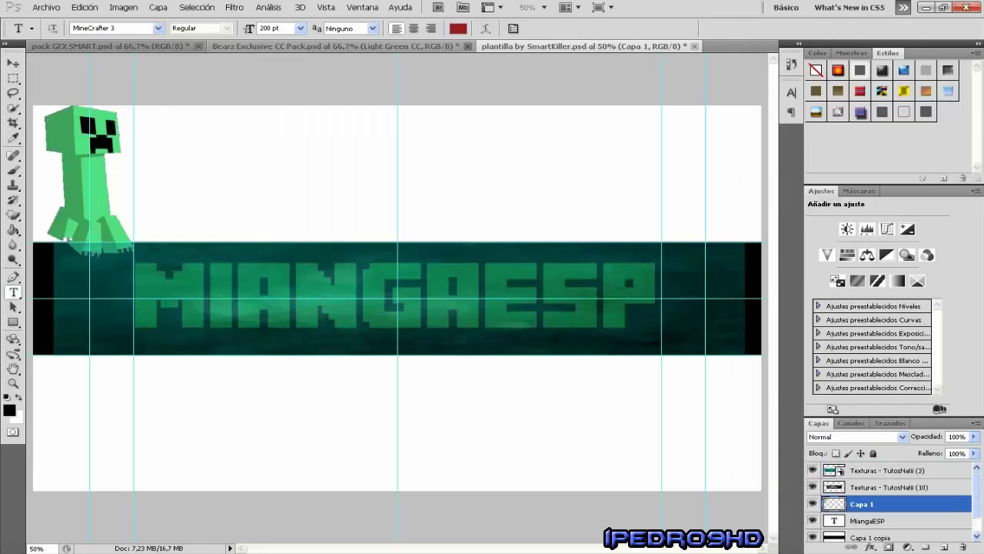
Step: Raise the creeper layer to the top of the layer stack and clip the Texturas - TutosNatii (3) layer to the text again
key("ctrl+shift+bracketright")
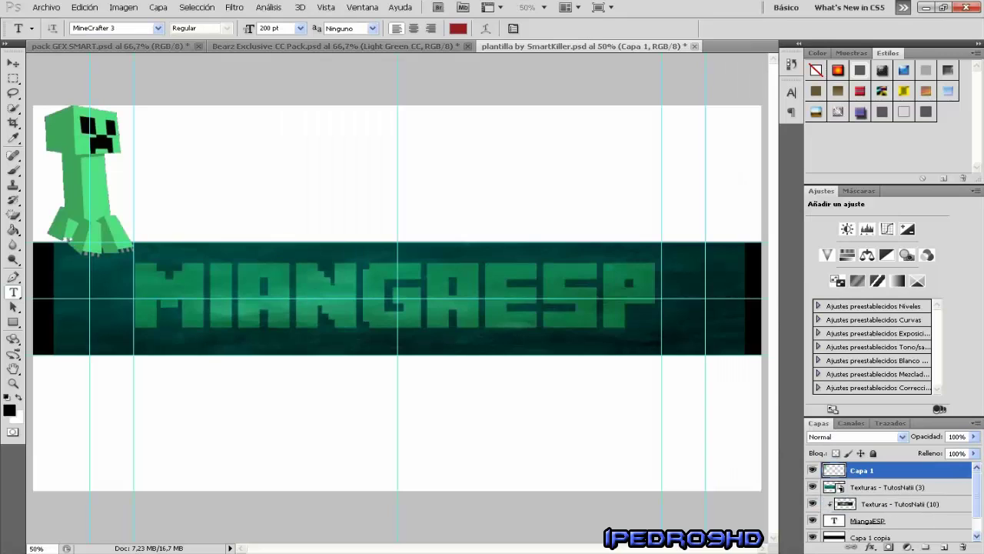
key("ctrl+alt+g")
Step: Shrink and slightly tilt the creeper to fit the black band beside the M, and stack its layer beneath the MiangaESP text
key("ctrl+t")
left_click_drag(84, 177, 115, 307)
left_click_drag(173, 384, 177, 378)
mouse_move(66, 255)
left_mouse_down()
mouse_move(73, 248)
mouse_move(88, 362)
mouse_move(83, 247)
left_mouse_up()
key("Return")
key("t")
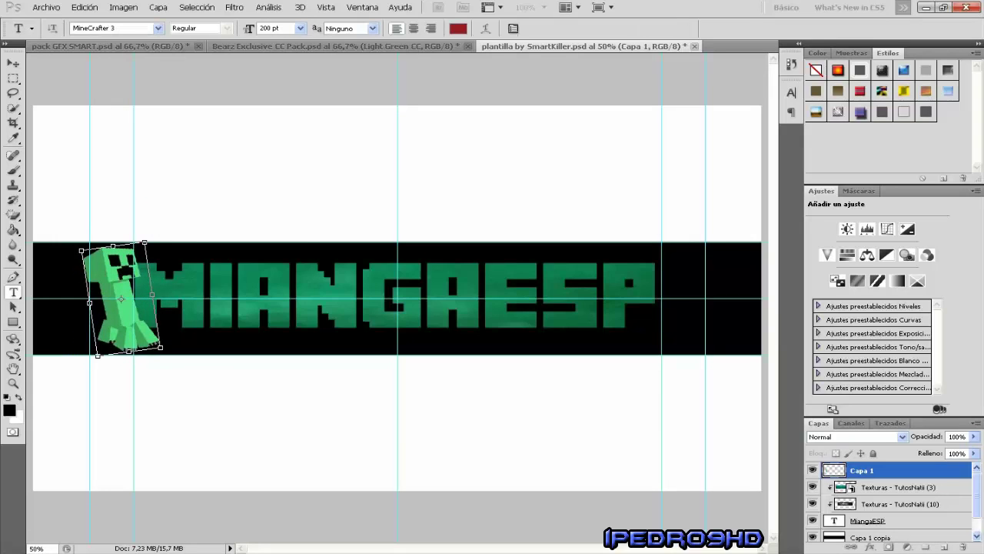
key("ctrl+bracketleft")
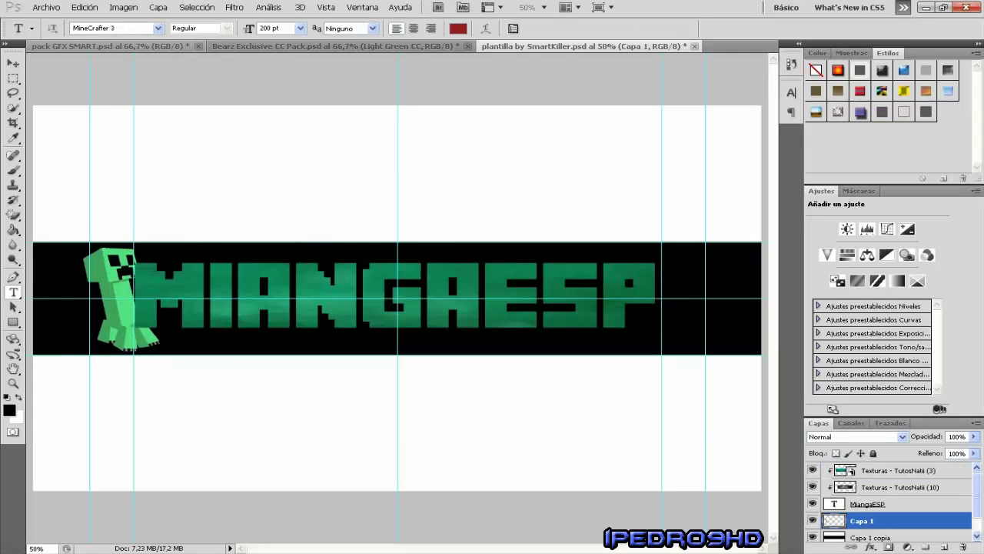
Step: Open the Gato Con Botas Skin.psd image
left_click(46, 7)
left_click(55, 61)
left_click(638, 288)
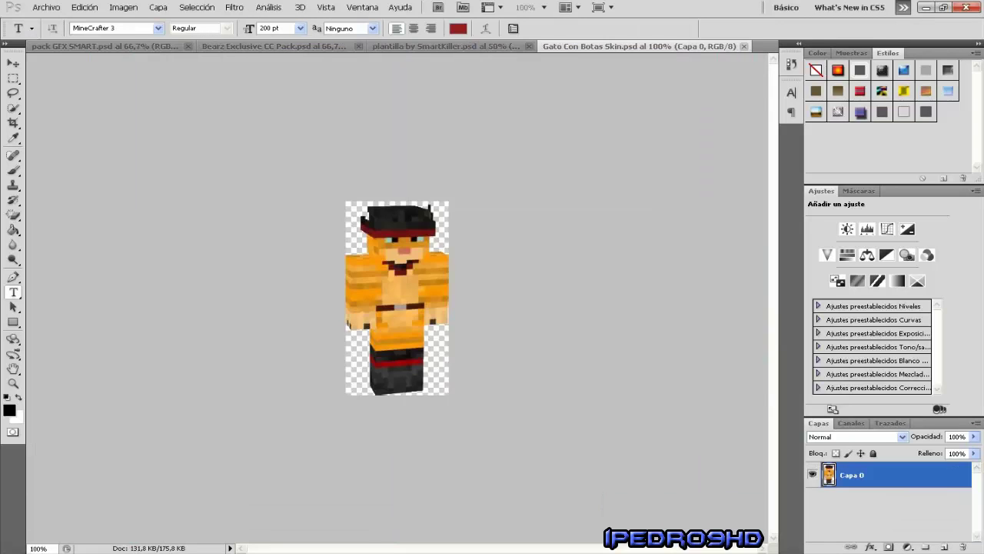
Step: Duplicate the cat skin layer into the plantilla by SmartKiller.psd document and close Gato Con Botas Skin.psd
right_click(892, 478)
left_click(801, 265)
left_click(439, 219)
left_click(439, 254)
left_click(611, 167)
left_click(745, 46)
Step: Move the cat skin to the end of the text beside the P and tilt it clockwise
key("ctrl+t")
left_click_drag(59, 154, 679, 289)
left_click_drag(715, 245, 720, 257)
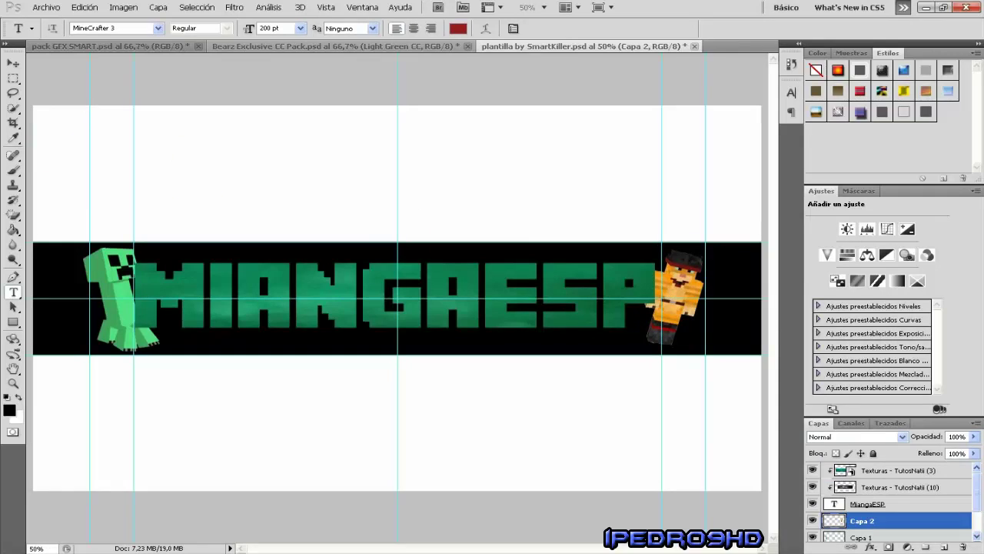
Step: Place the Espada diamante image from the Photoshop image folders into the banner
key("alt+Tab")
key("BackSpace")
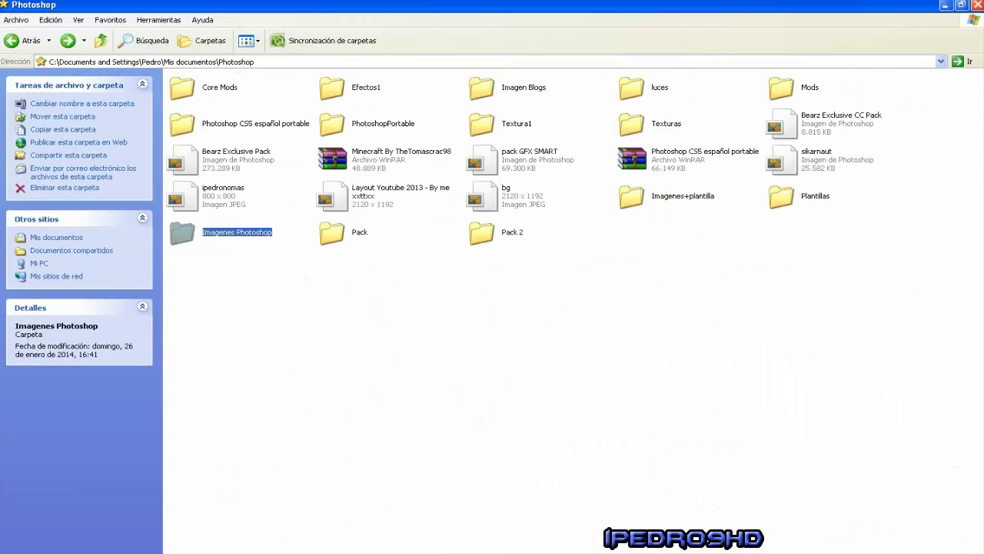
key("Return")
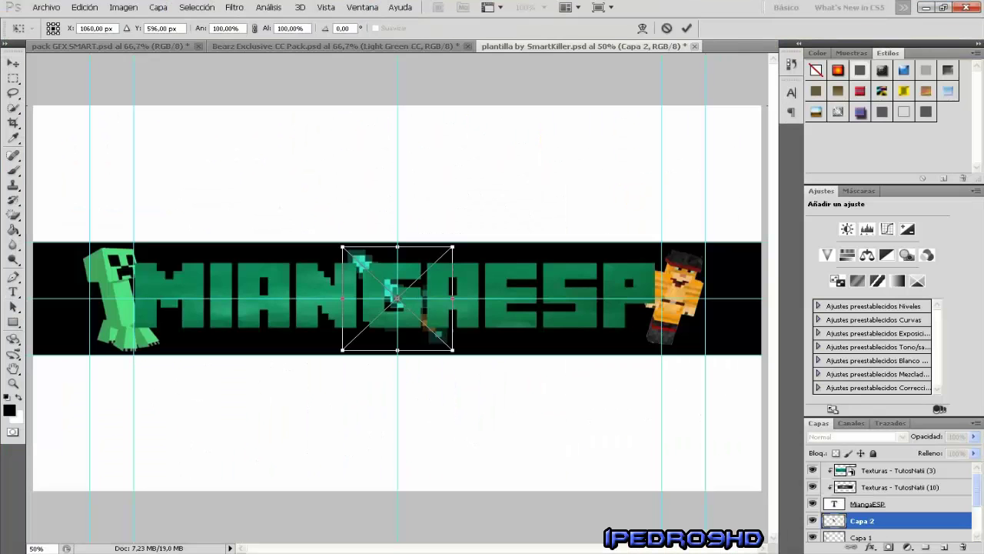
Step: Try to resize and rotate the diamond sword in front of the creeper
left_click_drag(392, 293, 480, 292)
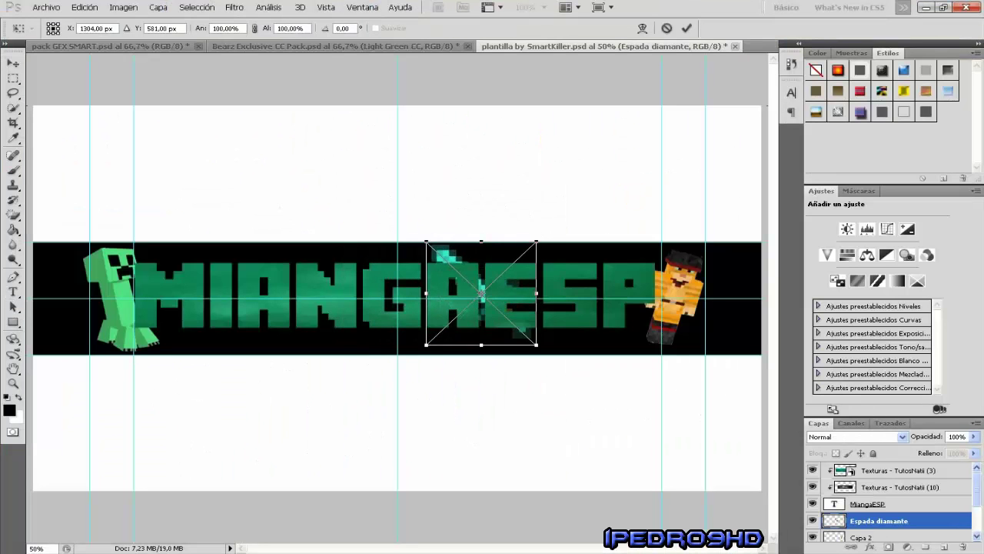
left_click_drag(546, 353, 427, 220)
left_click_drag(480, 292, 80, 296)
left_click_drag(121, 354, 19, 323)
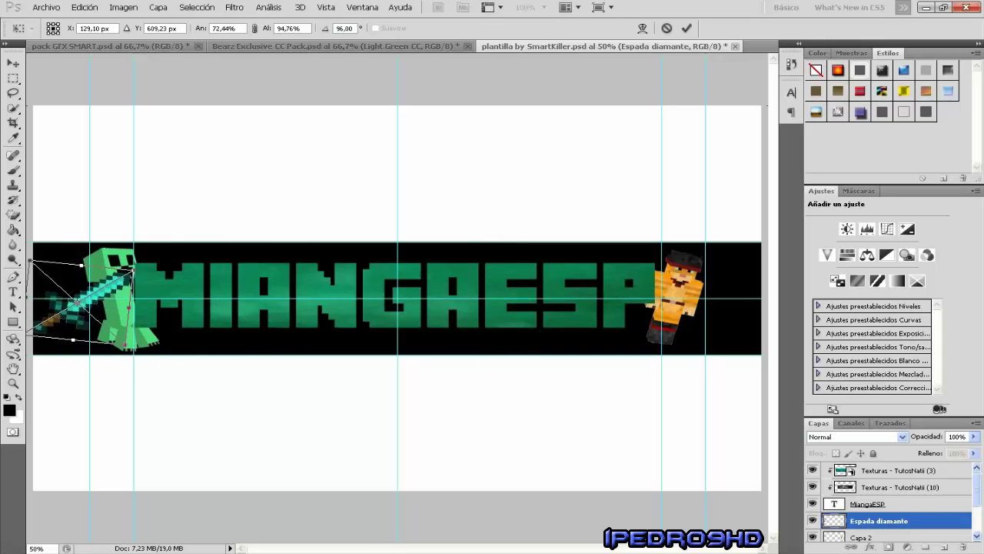
key("ctrl+z")
Step: Bring the Espada diamante layer to the top, scale it to 42.30%, rotate it to 82.26°, and position it at the cat skin's hand
left_click_drag(159, 279, 375, 306)
key("Return")
key("ctrl+shift+bracketright")
key("ctrl+t")
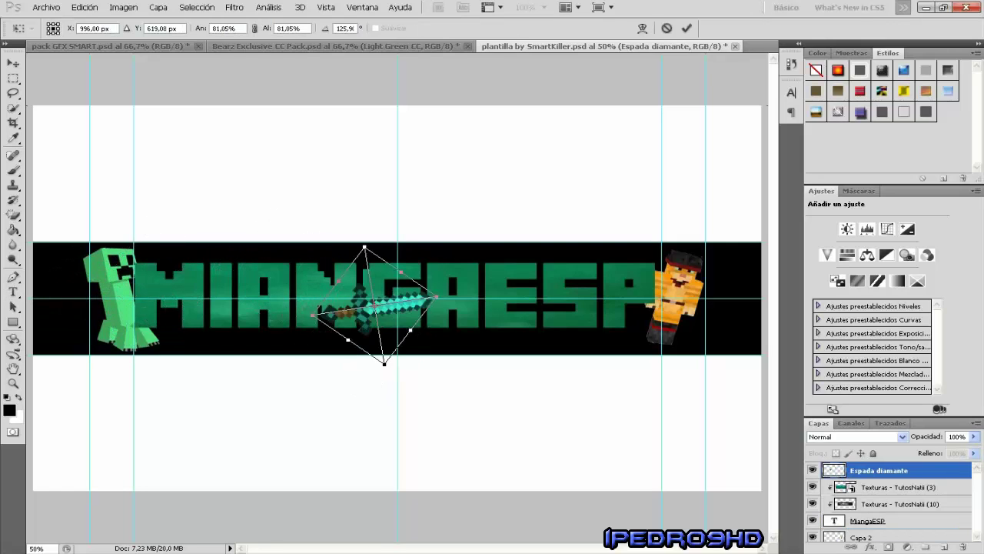
left_click_drag(392, 369, 439, 312)
left_click_drag(374, 307, 719, 303)
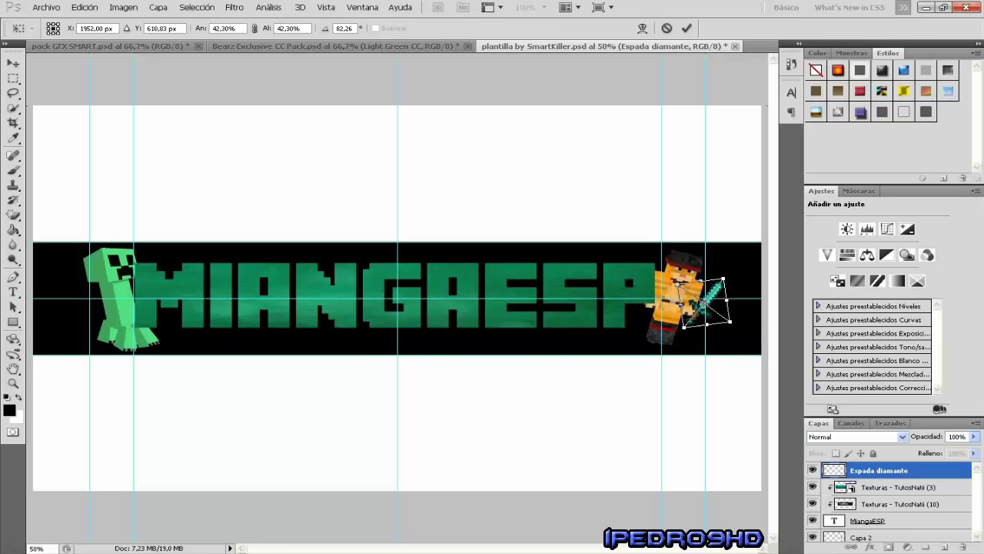
key("Return")
key("t")
Step: Switch to pack GFX SMART.psd and preview a white-speckled layer from the partículas group, hiding it again after viewing
key("ctrl+shift+Tab")
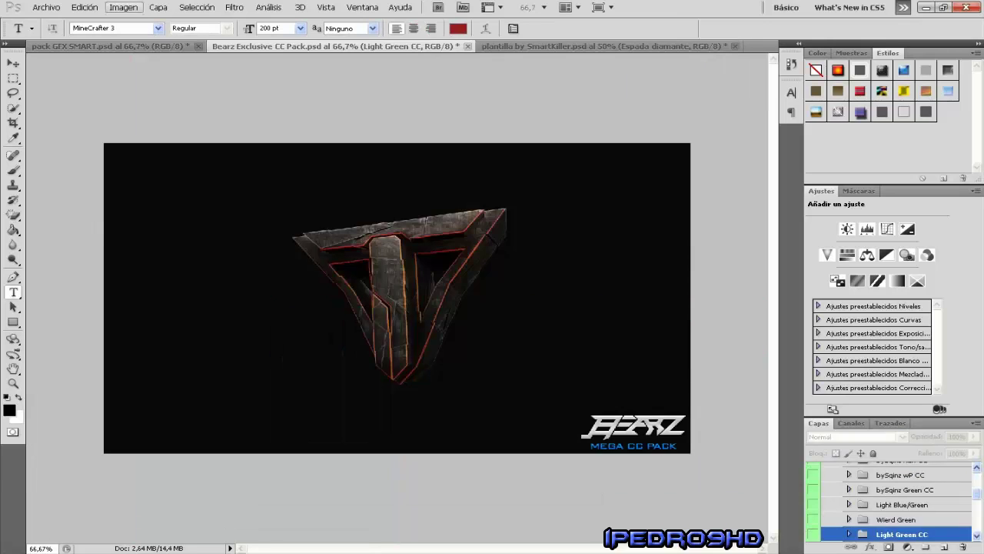
key("ctrl+shift+Tab")
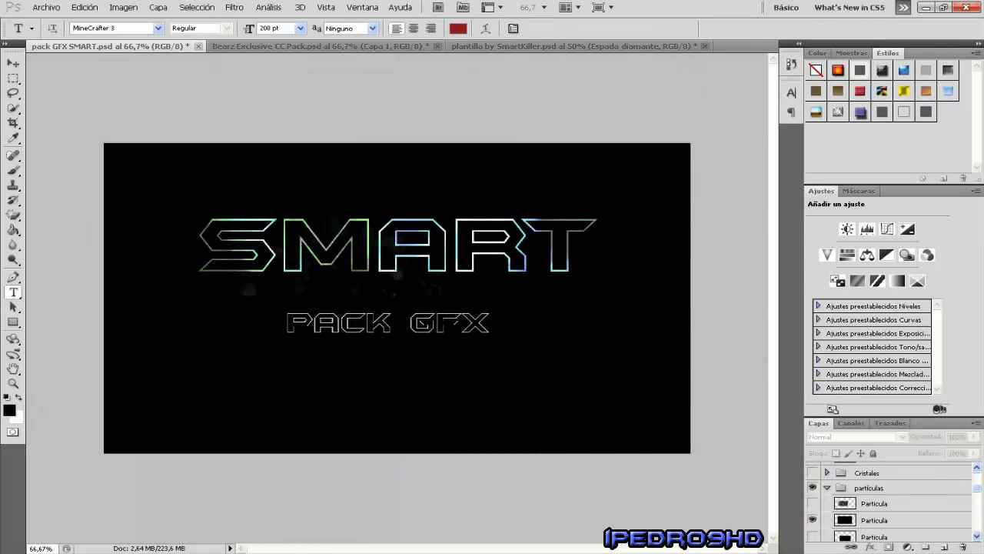
left_click(884, 485)
scroll(892, 500, "down", 3)
scroll(892, 500, "up", 3)
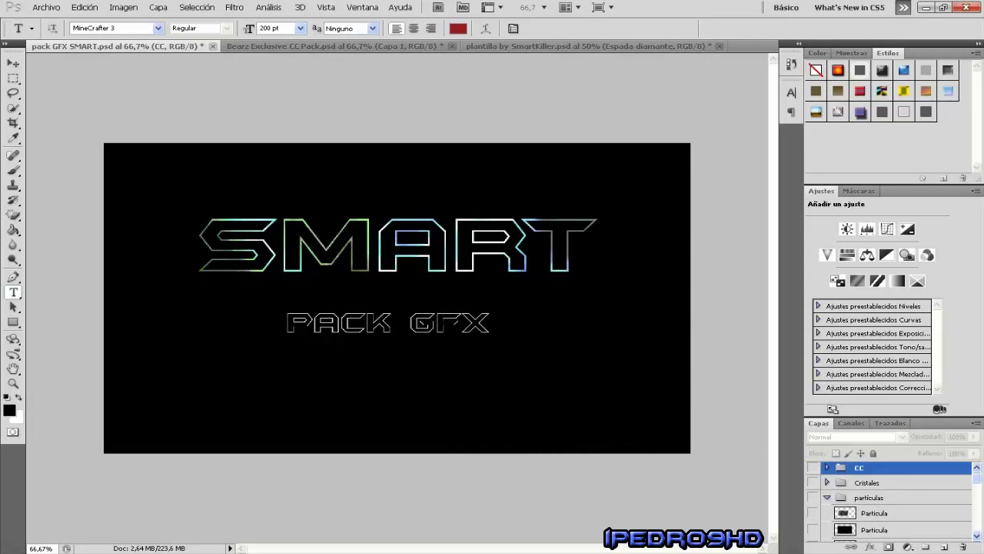
left_click(812, 495)
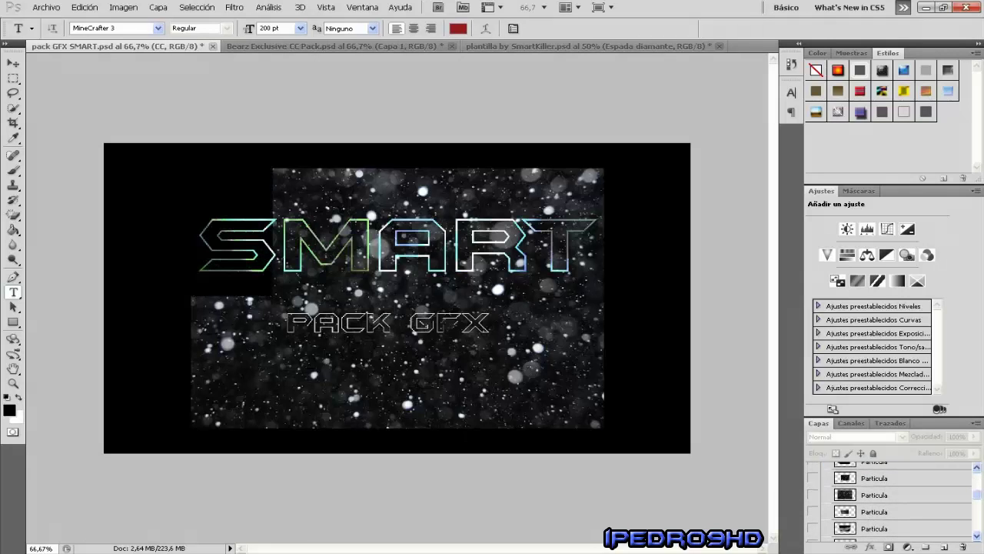
left_click(813, 494)
Step: Duplicate the previewed Particula layer into plantilla by SmartKiller.psd and return to that document
right_click(876, 494)
left_click(907, 530)
key("Return")
key("ctrl+shift+Tab")
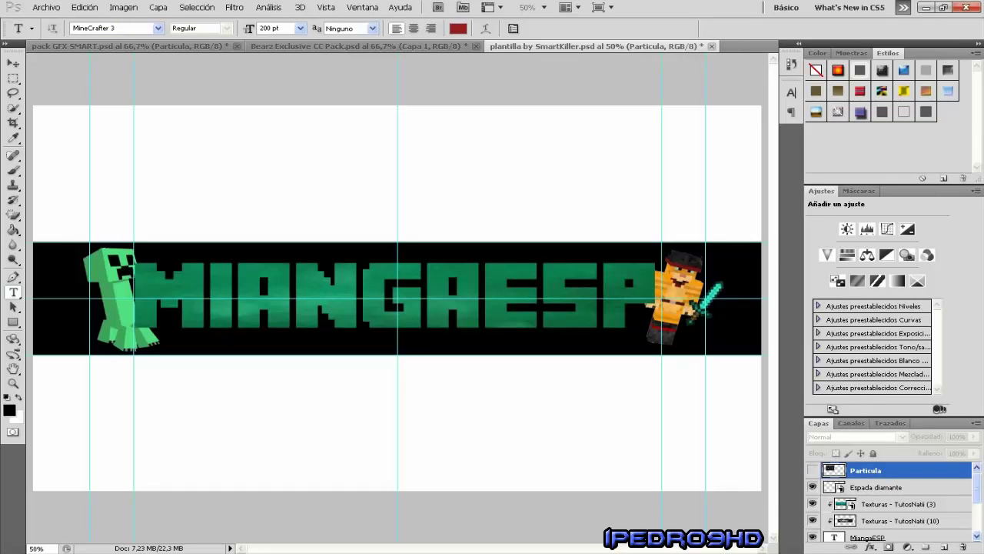
Step: Show the Particula layer and place it over the banner strip's left part at about X 423 px, Y 469 px
key("ctrl+t")
left_click_drag(254, 261, 180, 256)
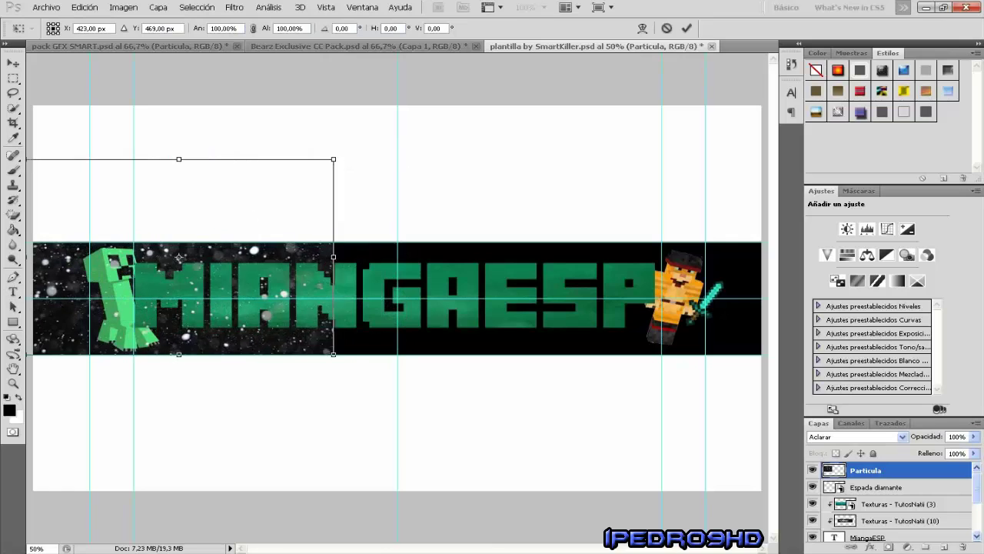
key("Return")
key("t")
Step: Duplicate the Particula layer and place the copy over the right end of the banner strip
right_click(885, 469)
left_click(792, 255)
key("Return")
key("ctrl+t")
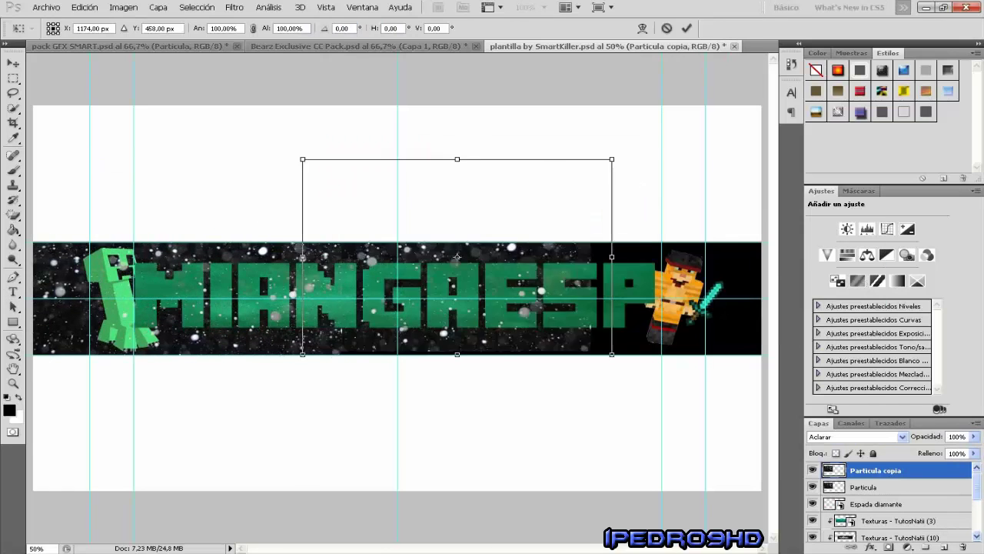
left_click_drag(455, 258, 608, 259)
key("Return")
Step: Duplicate the particle layer again over the banner's middle, and move all three particle layers directly above Capa 2, beneath the MiangaESP text
right_click(884, 470)
left_click(792, 255)
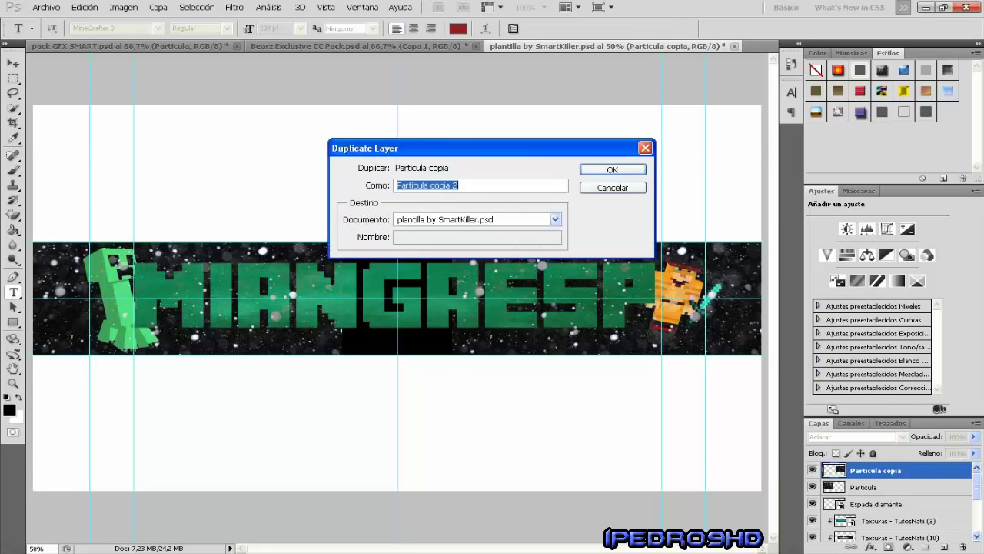
key("Return")
key("ctrl+t")
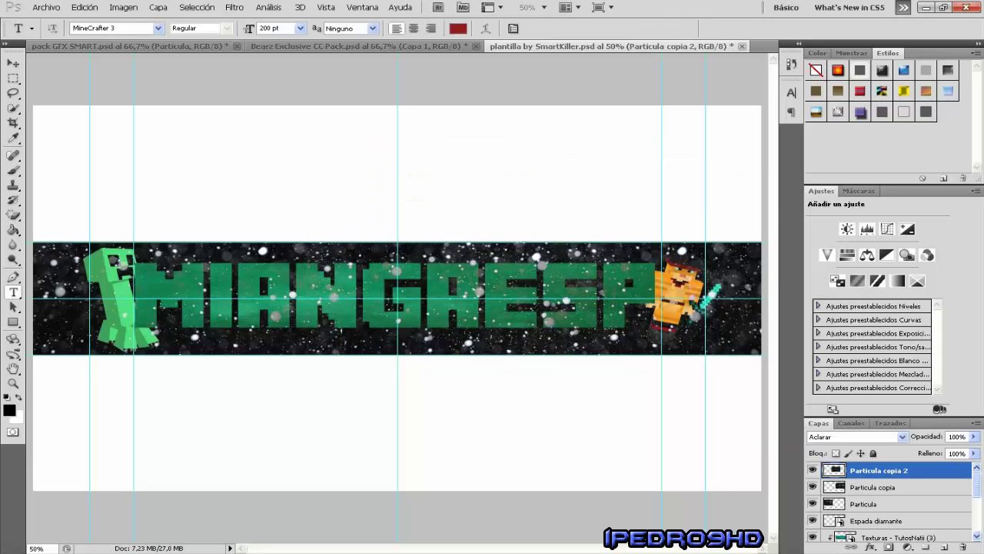
left_click_drag(461, 261, 415, 262)
key("Return")
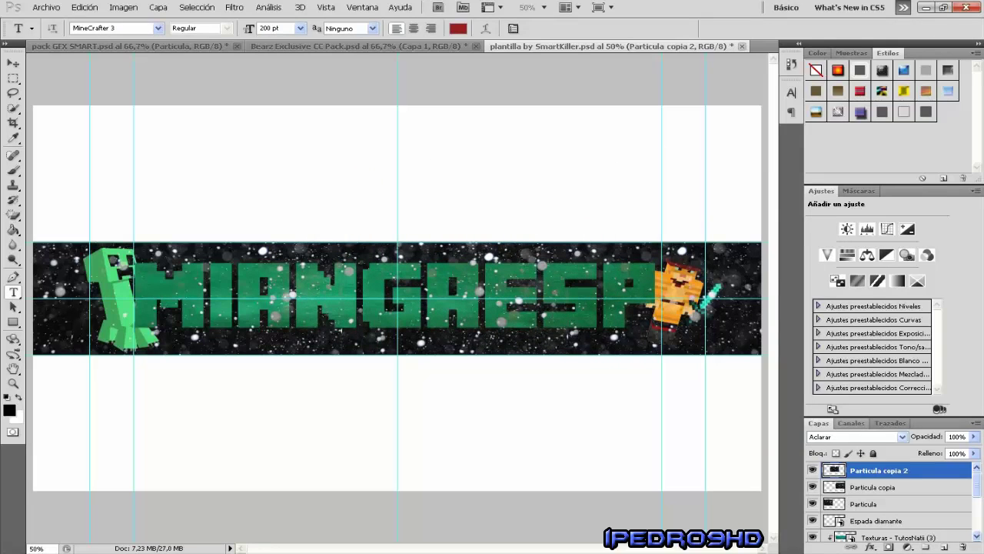
left_click(862, 504, "shift")
left_click_drag(877, 486, 877, 529)
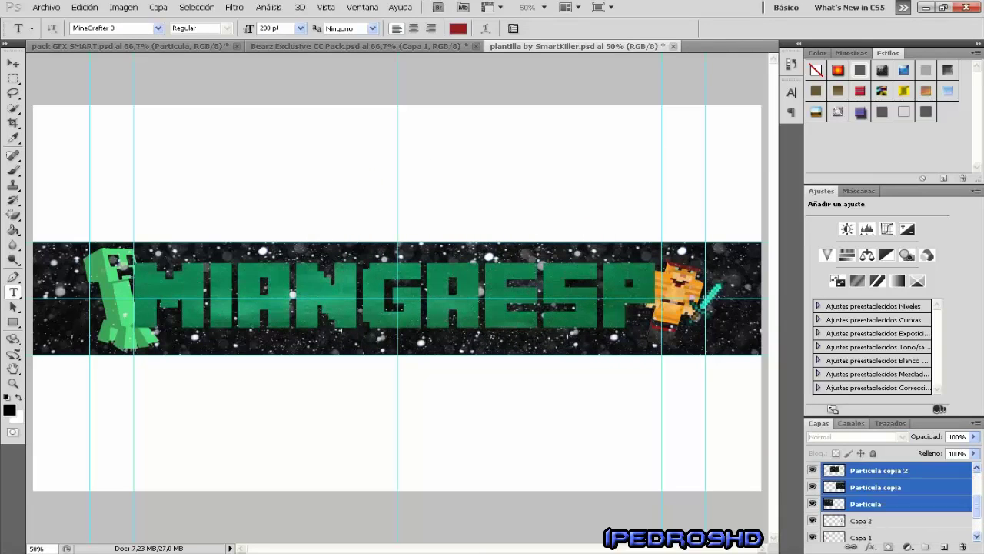
Step: Switch to pack GFX SMART.psd and duplicate a blue Fondo flare layer from the Flares group into plantilla by SmartKiller.psd
key("ctrl+Tab")
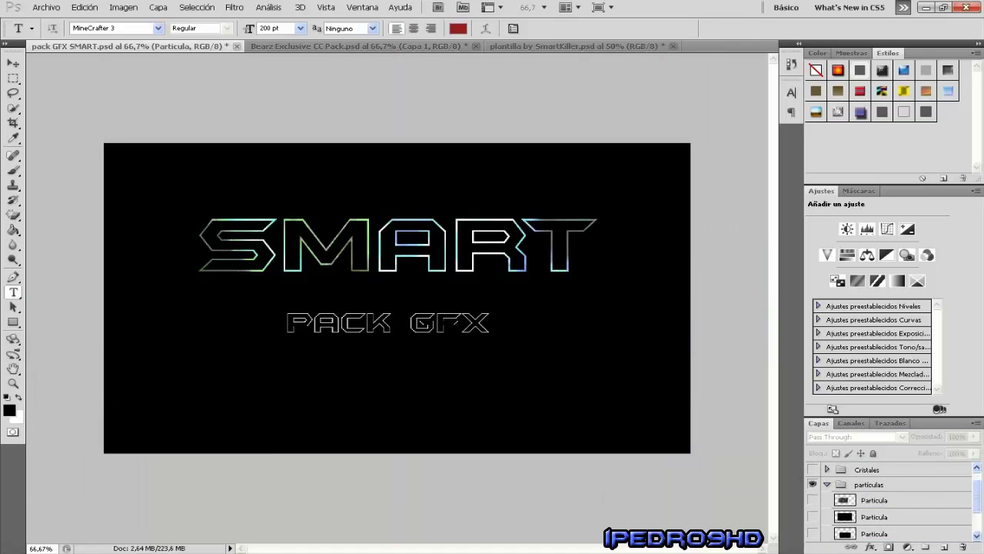
left_click(875, 521)
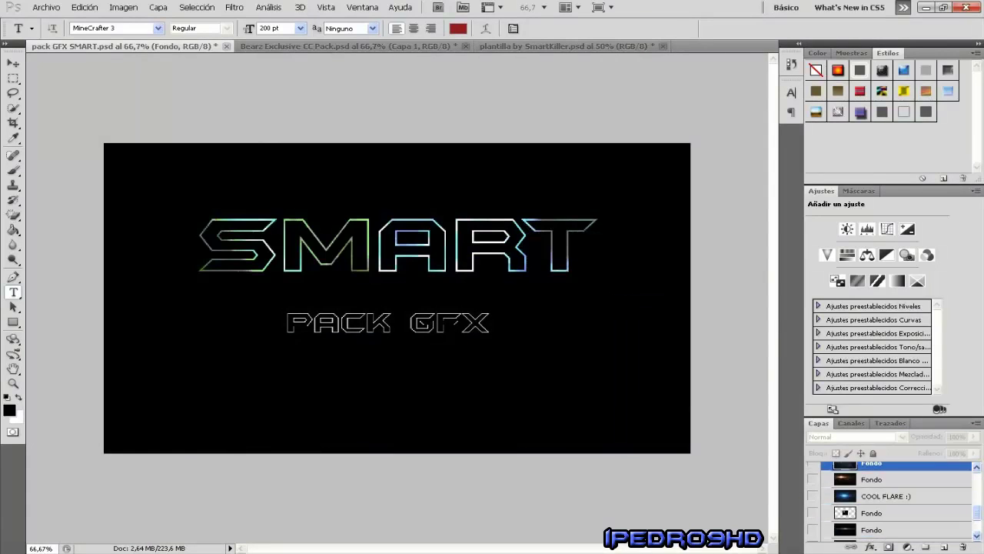
right_click(877, 517)
left_click(788, 303)
left_click(450, 219)
left_click(450, 251)
left_click(611, 169)
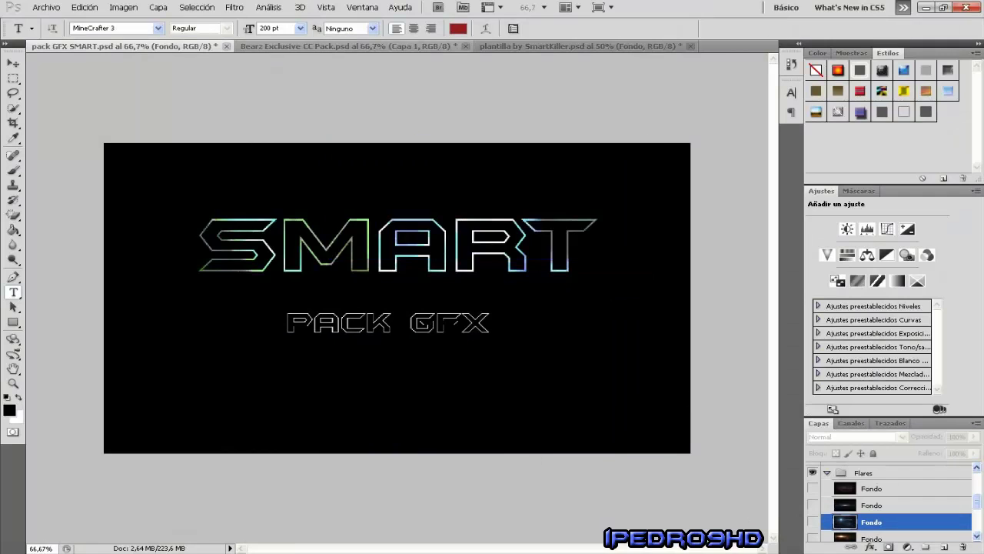
Step: In plantilla by SmartKiller.psd, place the Fondo flare behind the creeper's head at about X 425 px, Y 572 px
key("ctrl+shift+Tab")
key("ctrl+t")
left_click_drag(333, 252, 252, 326)
key("Return")
Step: Duplicate the Fondo flare, rotate the copy half a turn and place its glow at the banner's lower edge below the cat skin's sword
right_click(851, 470)
left_click(889, 255)
left_click(615, 170)
key("ctrl+t")
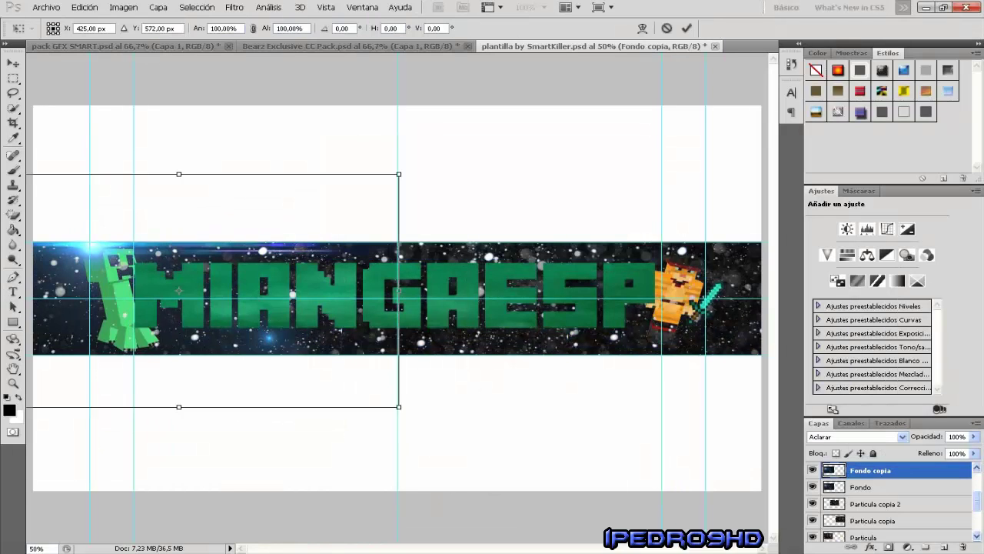
mouse_move(430, 154)
left_mouse_down()
mouse_move(384, 138)
mouse_move(428, 166)
left_mouse_up()
left_click_drag(231, 308, 639, 326)
key("Return")
key("t")
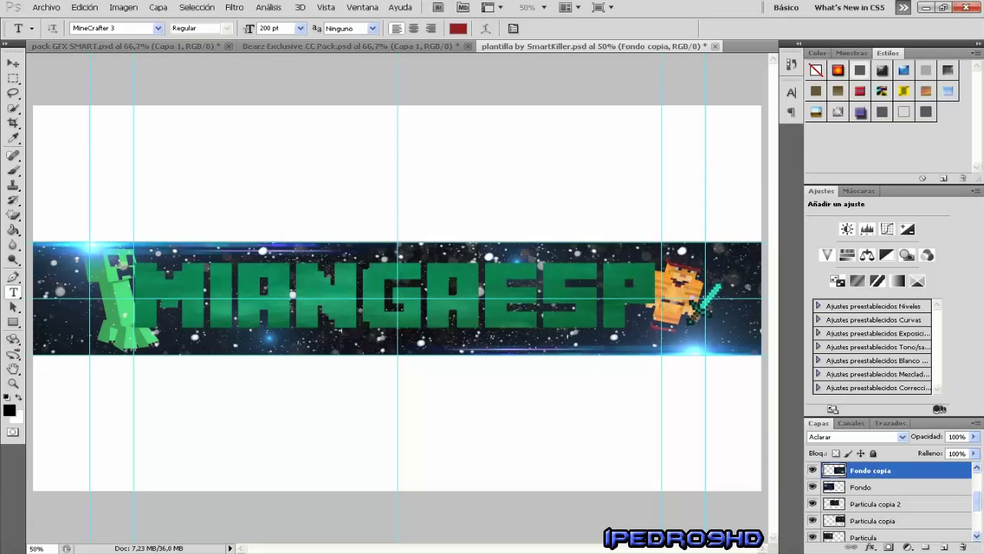
Step: Switch to pack GFX SMART.psd and duplicate the CC 3, CC 2 and CC 1 groups into plantilla by SmartKiller.psd
key("ctrl+Tab")
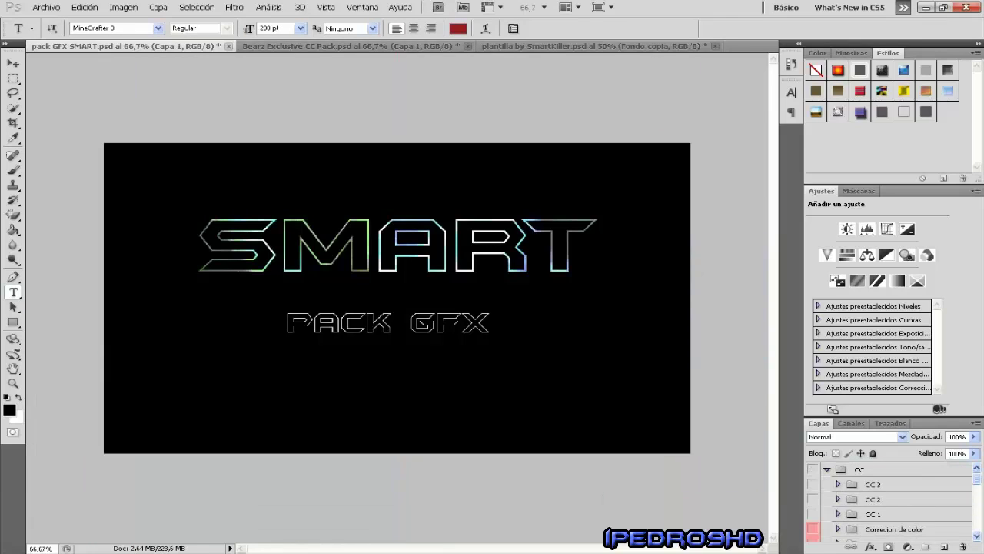
left_click(874, 483)
left_click(874, 513, "shift")
right_click(907, 498)
left_click(450, 220)
left_click(611, 169)
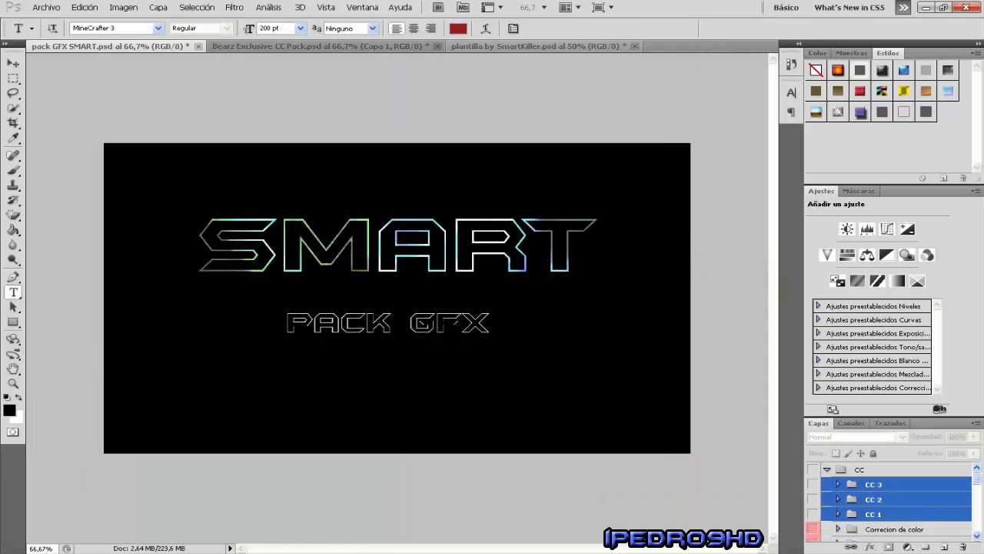
Step: Return to plantilla by SmartKiller.psd and preview the duplicated CC color-correction groups on the banner
key("ctrl+Tab")
left_click(813, 501)
left_click(813, 486)
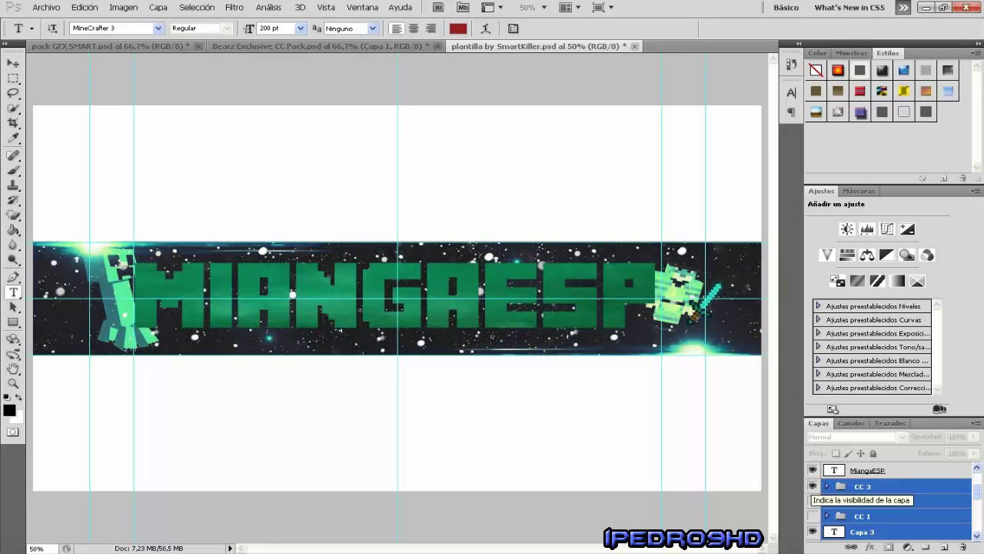
left_click(813, 515)
scroll(885, 500, "down", 5)
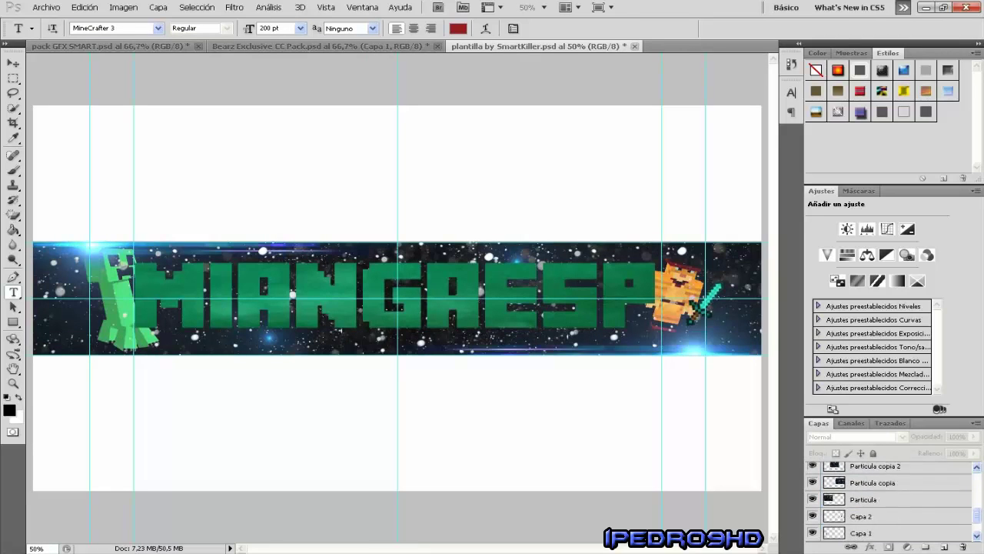
scroll(884, 500, "up", 2)
scroll(885, 500, "up", 3)
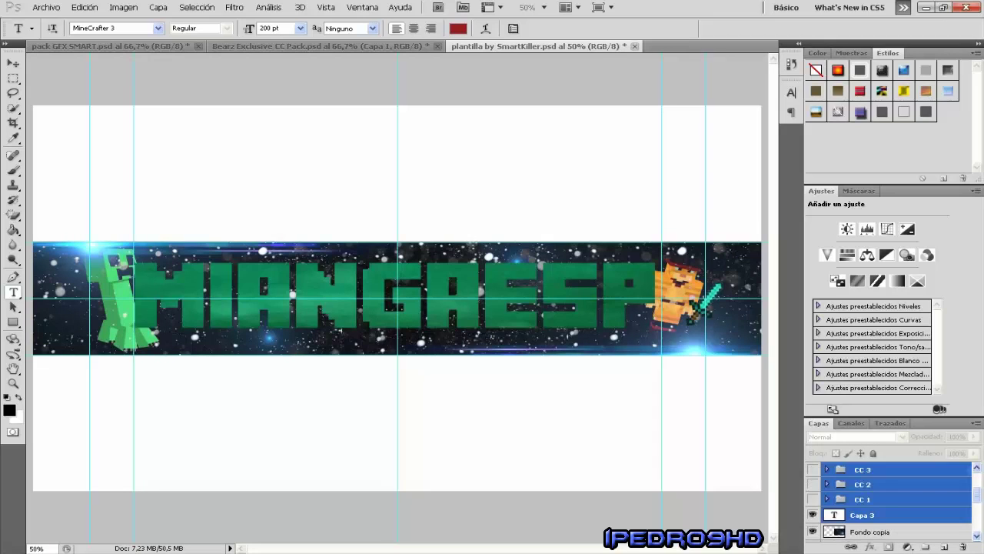
Step: Move the CC 1 group and the character layers Capa 2 and Capa 1 above the CC 3 group, beneath the MiangaESP text
left_click(869, 499)
scroll(884, 500, "down", 5)
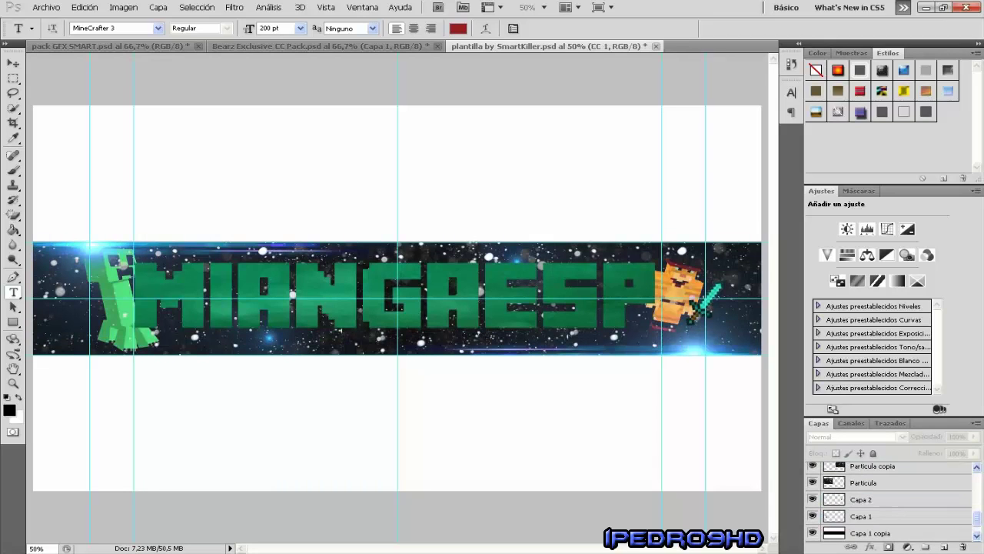
left_click(861, 499, "shift")
scroll(892, 500, "up", 3)
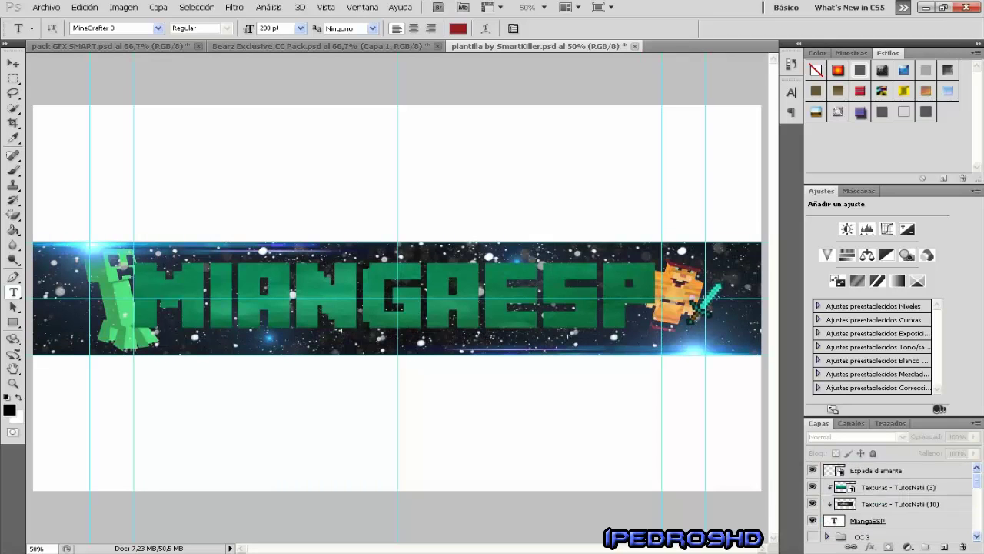
scroll(892, 500, "down", 3)
scroll(892, 500, "up", 3)
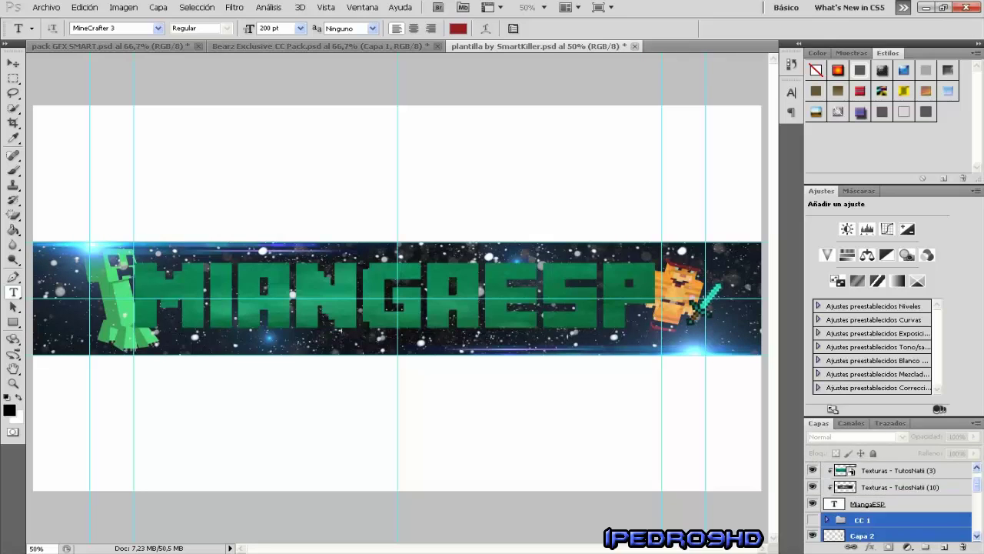
key("Delete")
scroll(892, 500, "up", 3)
key("ctrl+z")
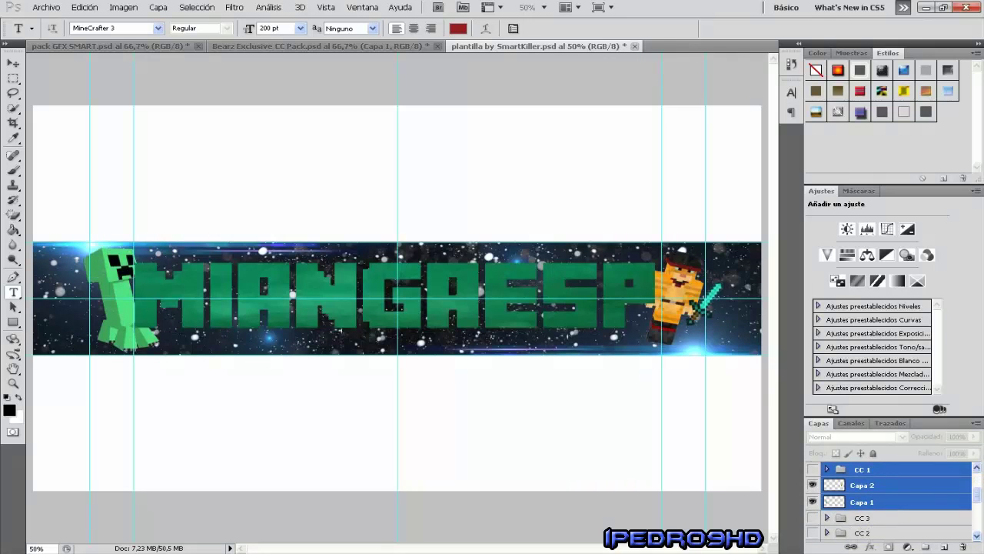
Step: Move the CC 1 group down below the Capa 2 and Capa 1 character layers
left_click(862, 468)
key("ctrl+[")
key("ctrl+[")
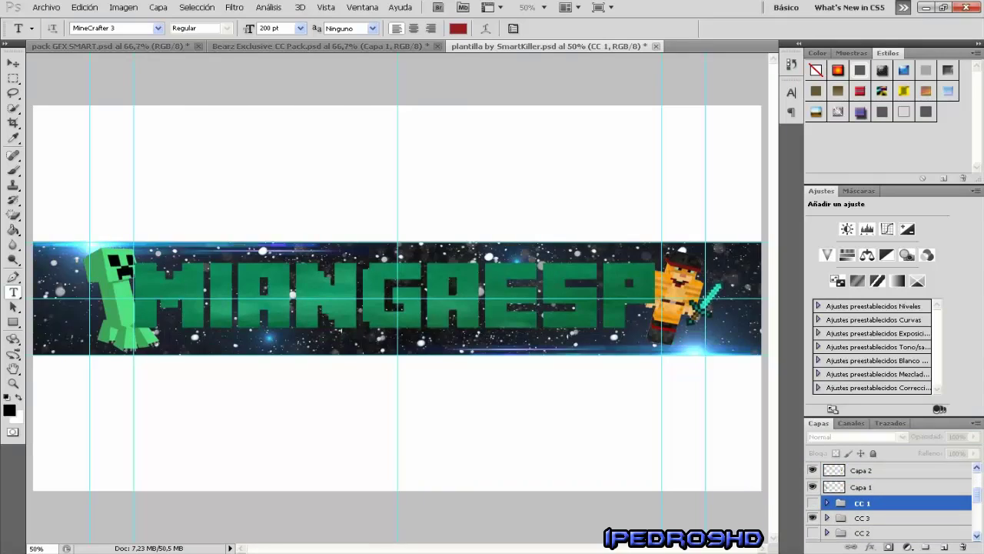
Step: Keep the CC 2 color correction visible and delete the CC 1 and CC 3 groups
left_click(813, 518)
left_click(862, 517, "ctrl")
right_click(862, 517)
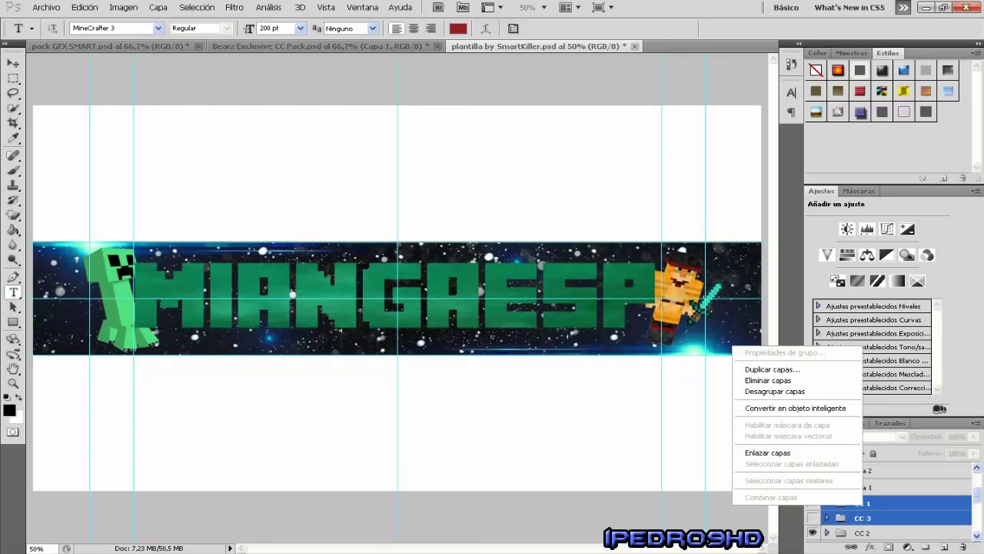
left_click(761, 388)
key("Return")
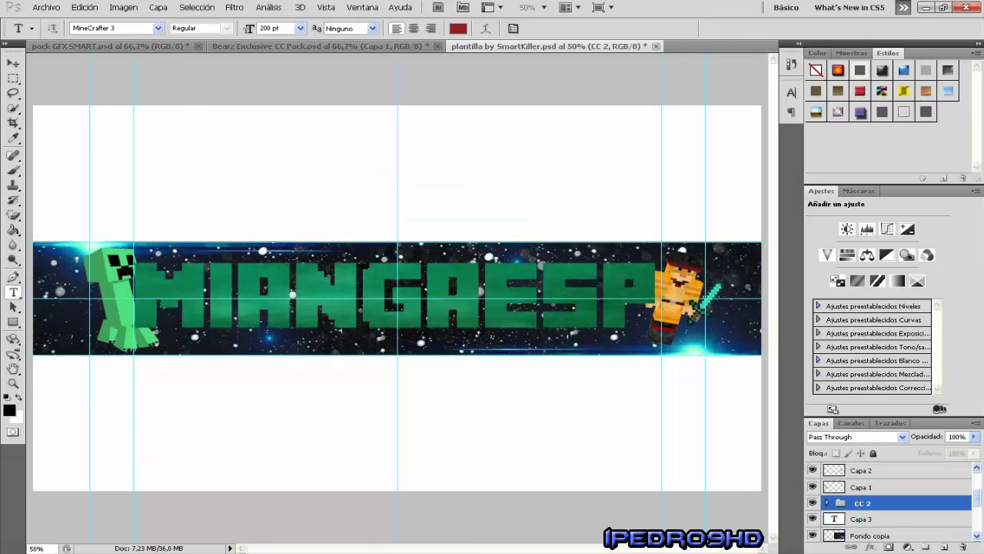
Step: Try to duplicate the COOL FLARE :) layer from pack GFX SMART.psd into plantilla by SmartKiller.psd
key("ctrl+Tab")
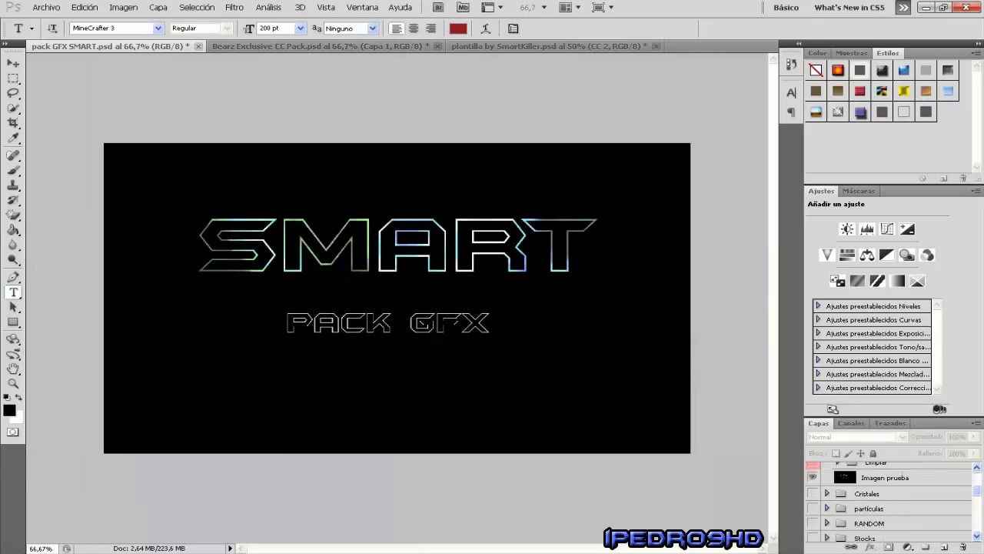
scroll(892, 500, "down", 3)
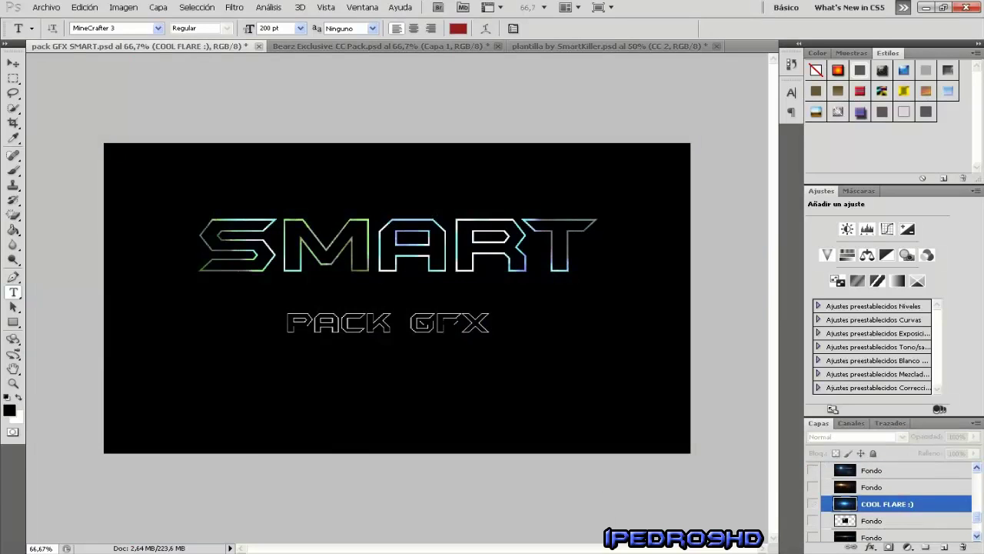
right_click(846, 503)
right_click(886, 504)
left_click(777, 283)
left_click(477, 219)
key("Return")
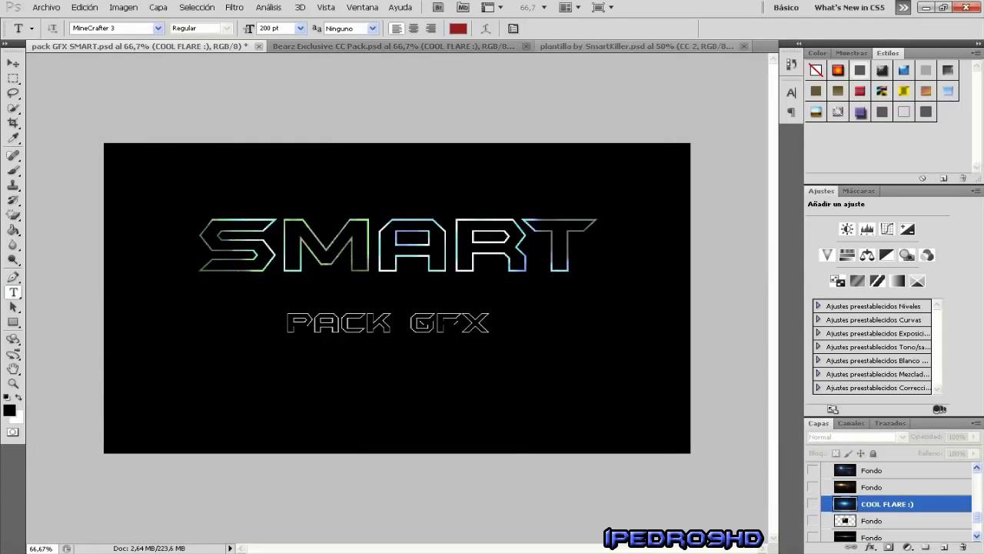
key("ctrl+shift+Tab")
key("ctrl+t")
key("Return")
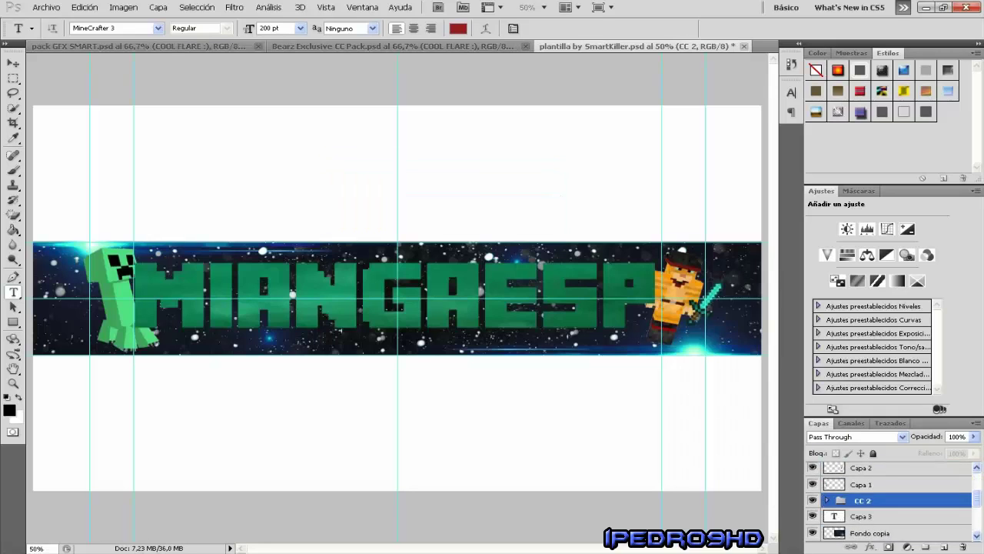
Step: Duplicate the COOL FLARE :) layer from pack GFX SMART.psd into plantilla by SmartKiller.psd and return to that document
key("ctrl+Tab")
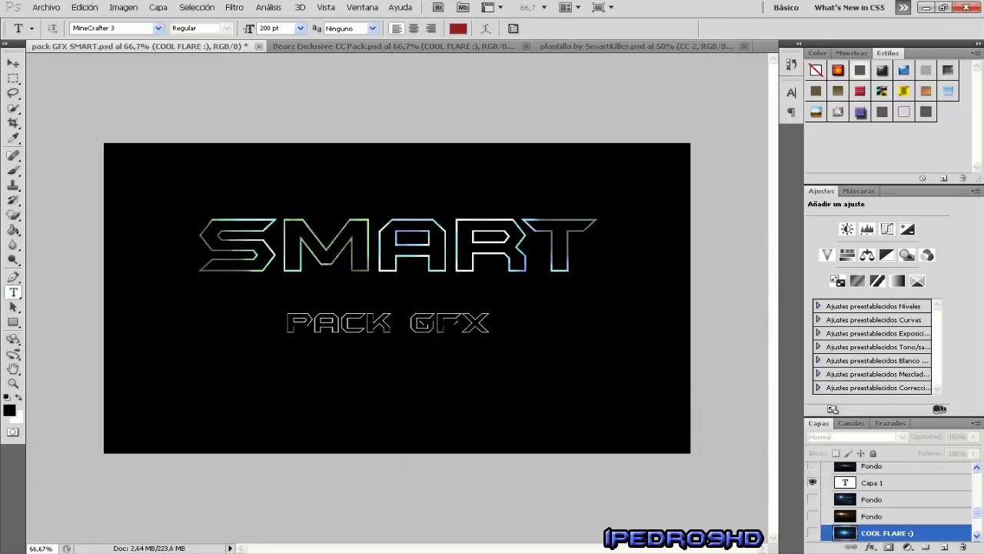
right_click(883, 532)
left_click(792, 330)
left_click(477, 220)
left_click(439, 249)
key("Return")
key("ctrl+shift+Tab")
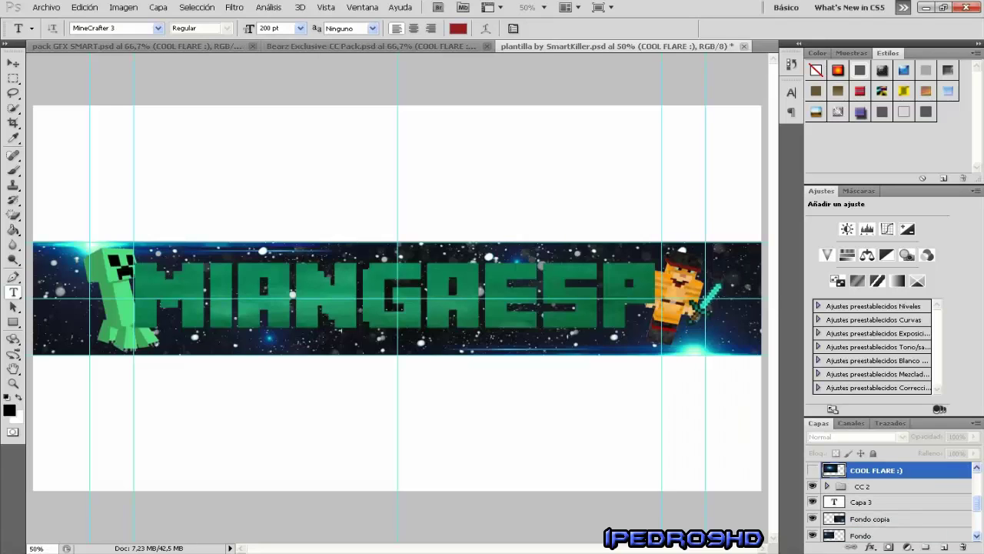
Step: Show the COOL FLARE :) layer, place it at the banner's lower center at about X 1092 px, Y 789 px, and move it below the CC 2 group
key("ctrl+t")
left_click_drag(297, 247, 408, 360)
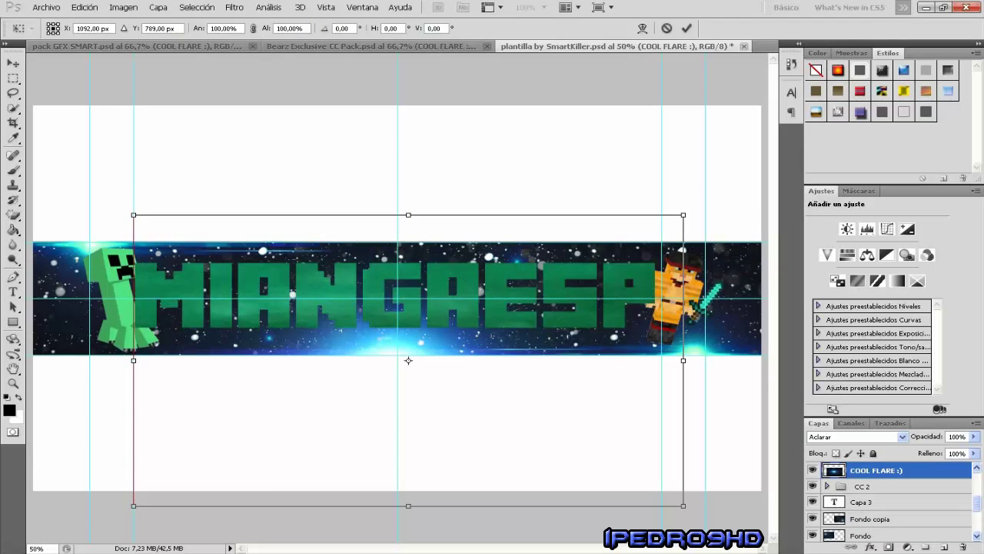
key("Return")
key("t")
key("ctrl+bracketleft")
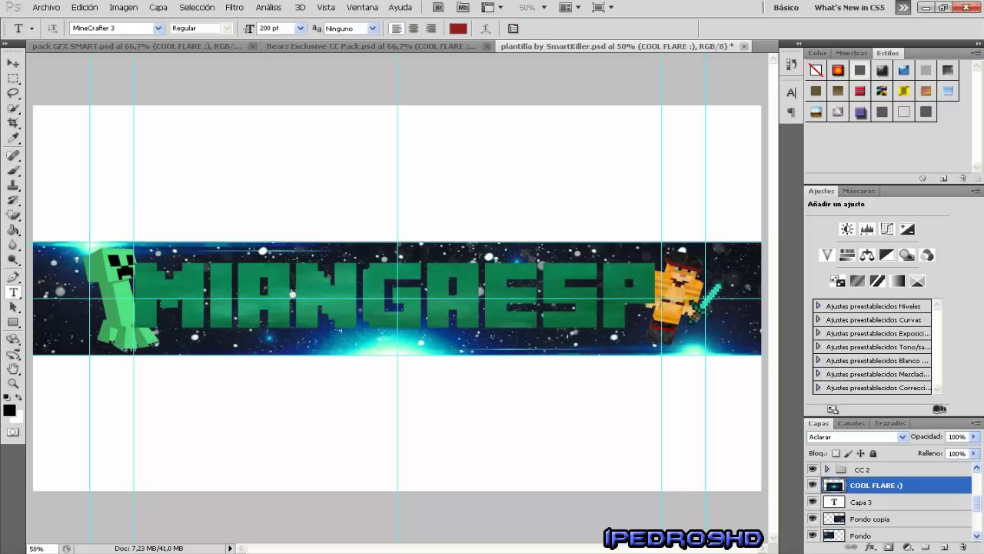
Step: Nudge the COOL FLARE :) layer horizontally to about X 1108 px to center its glow under the text
right_click(871, 484)
key("Escape")
key("ctrl+t")
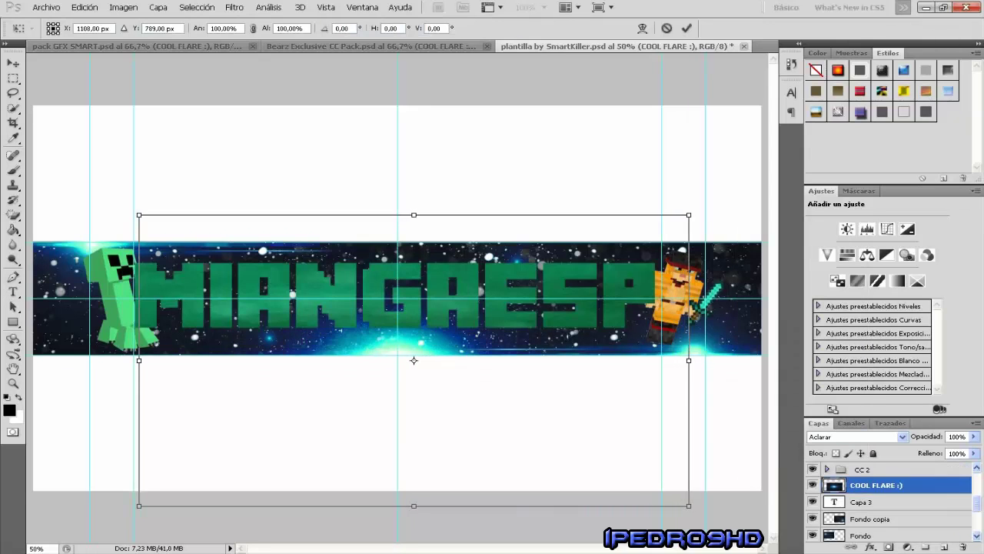
key("Return")
key("ctrl+t")
key("Return")
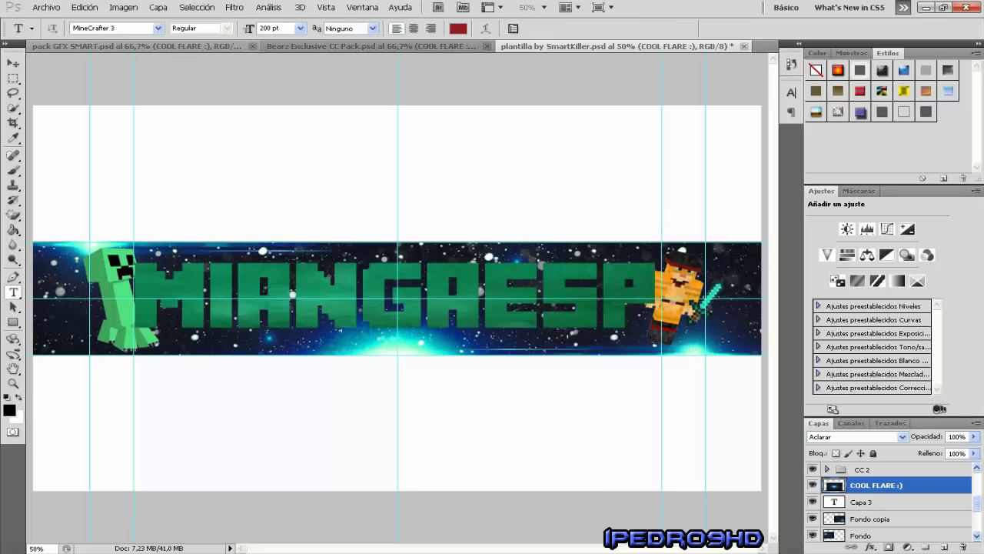
Step: Switch to pack GFX SMART.psd and duplicate the Fondo horizontal-streak flare, second from the end of the Flares group, into plantilla by SmartKiller.psd
key("ctrl+Tab")
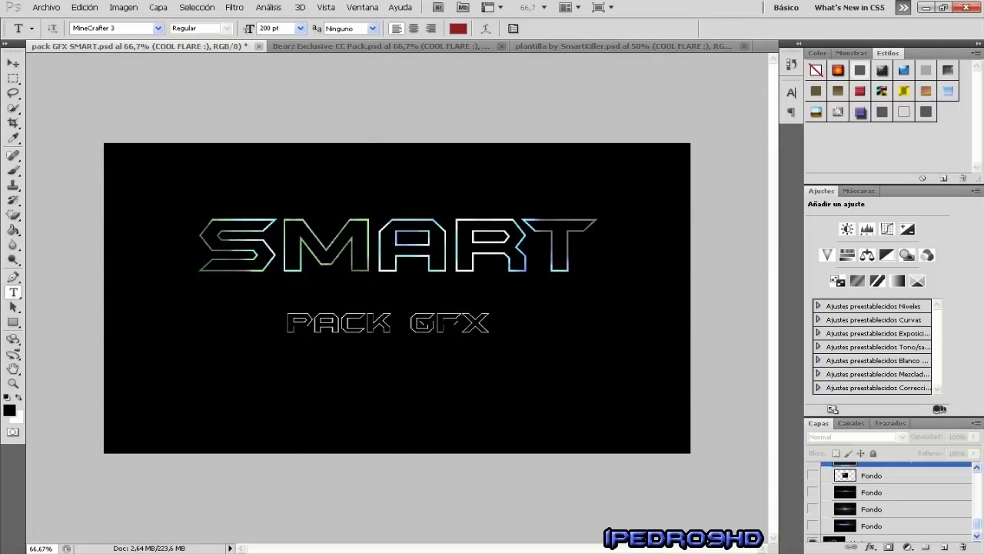
left_click(871, 508)
right_click(876, 509)
left_click(785, 305)
left_click(472, 220)
left_click(472, 253)
left_click(610, 170)
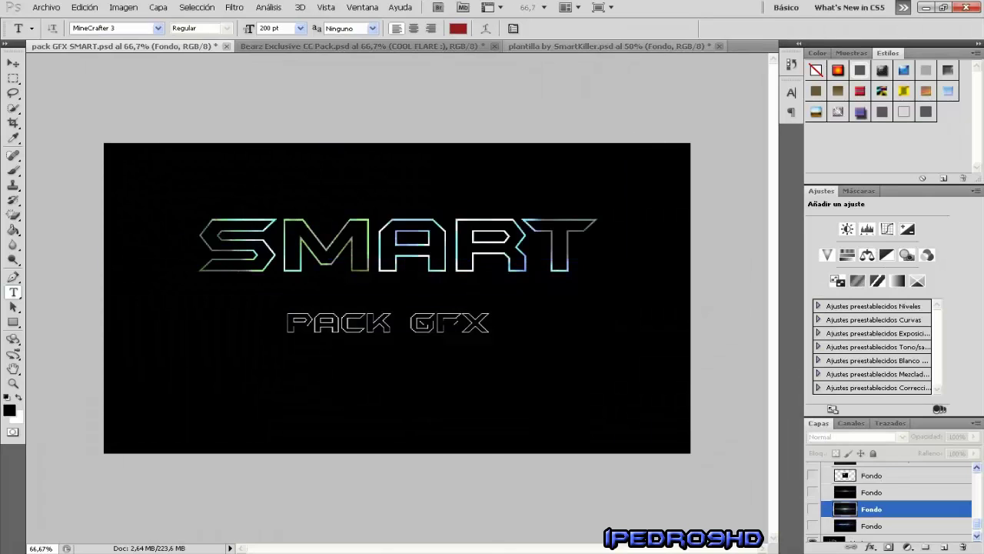
Step: Duplicate the LavasParticlesV2 layer from the Rocas group of pack GFX SMART.psd into plantilla by SmartKiller.psd
key("ctrl+shift+Tab")
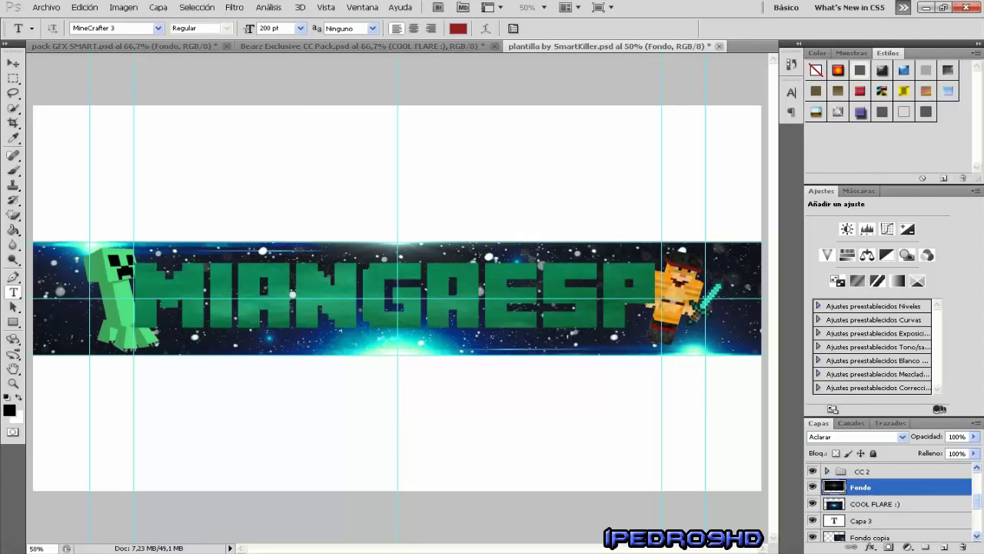
key("ctrl+Tab")
scroll(888, 500, "up", 3)
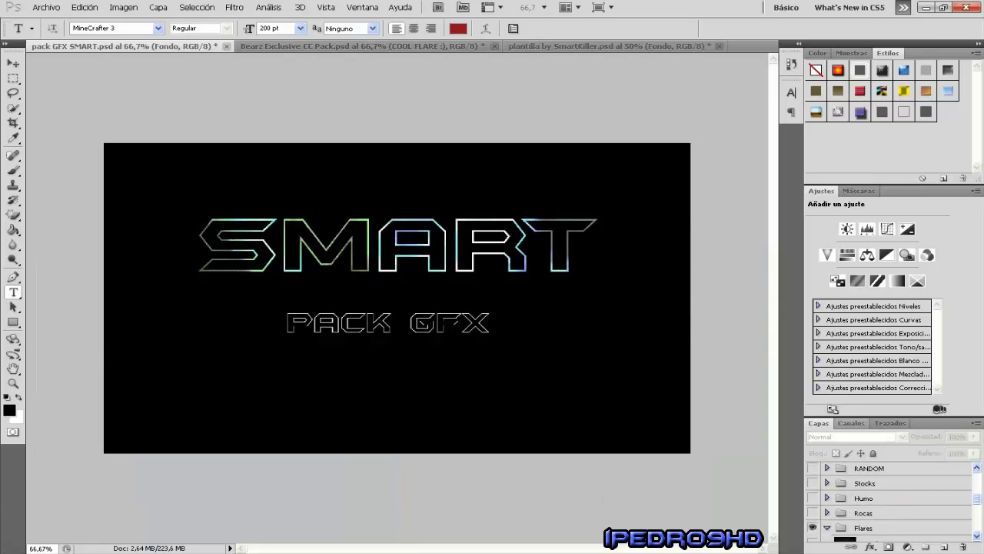
left_click(812, 502)
left_click(813, 502)
right_click(892, 503)
left_click(815, 291)
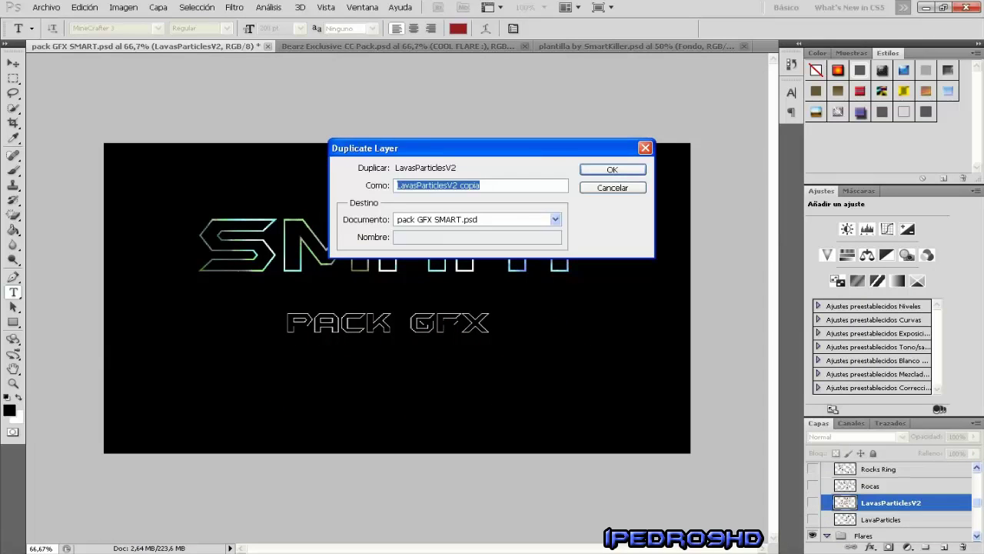
left_click(476, 219)
left_click(446, 254)
key("Return")
Step: Scale the LavasParticlesV2 rocks to about 90% width and 55% height and fit them over the banner strip's left half at about X 678 px, Y 597 px
key("ctrl+t")
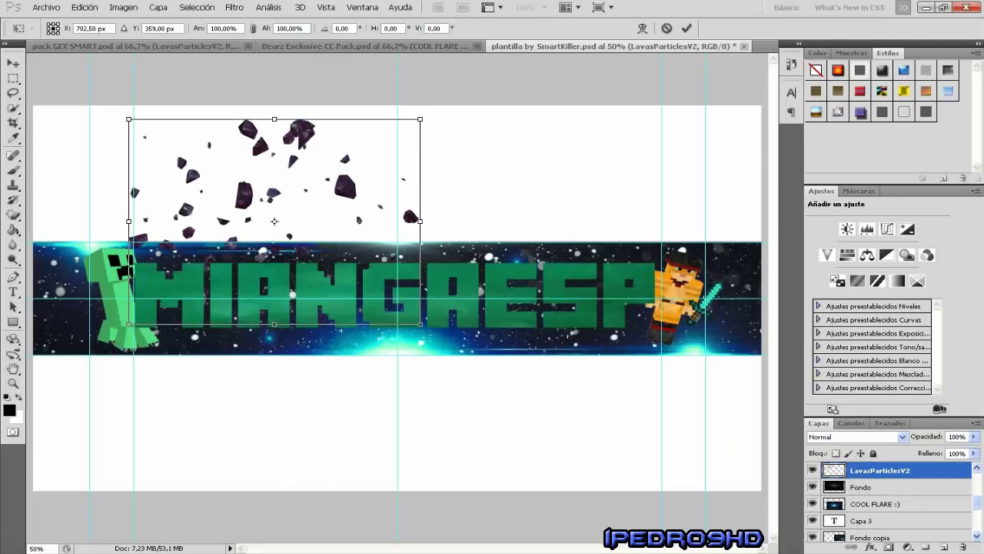
left_click_drag(274, 192, 333, 296)
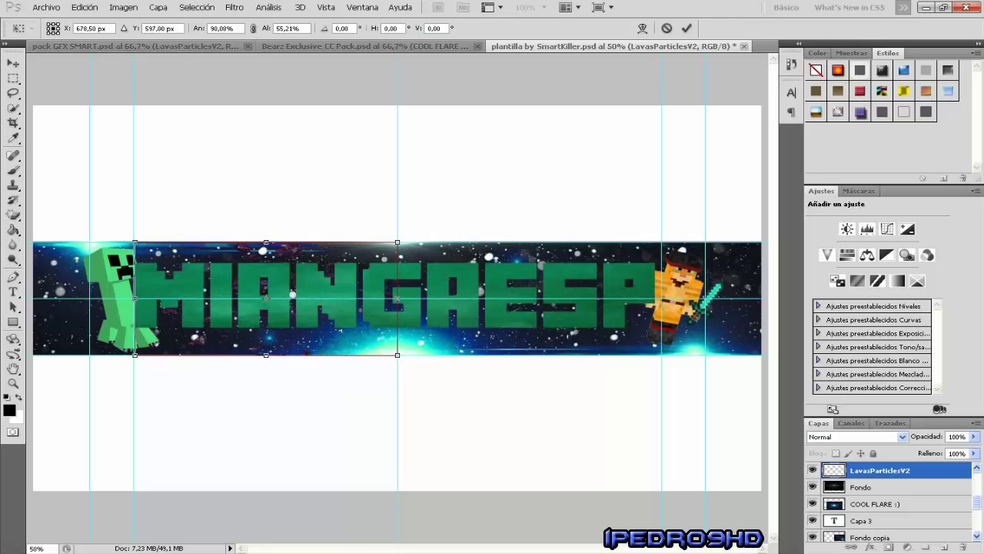
key("Return")
Step: Duplicate the LavasParticlesV2 layer and place the copy over the banner strip's right half at about X 1441 px, Y 593 px
right_click(861, 467)
left_click(796, 253)
key("ctrl+t")
left_click_drag(266, 299, 529, 298)
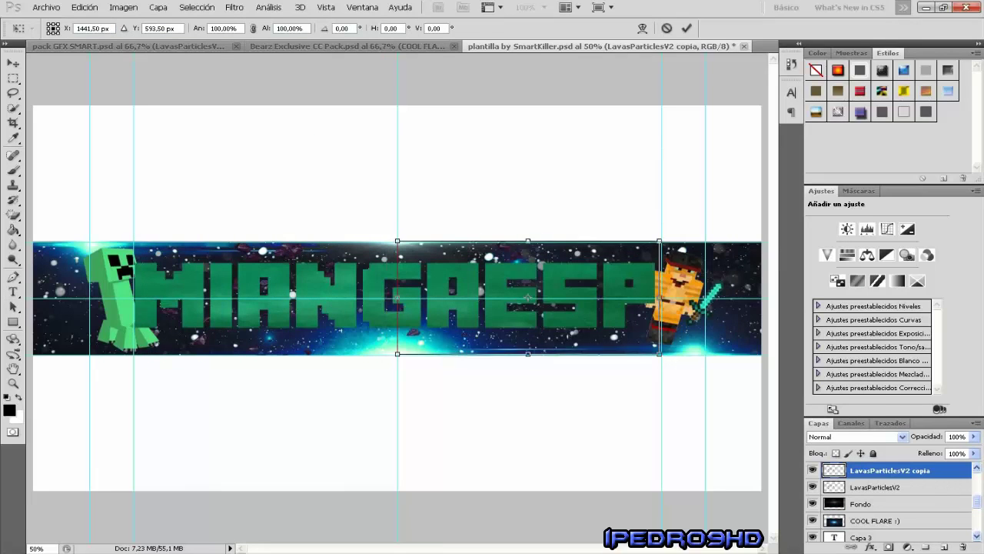
key("Return")
key("t")
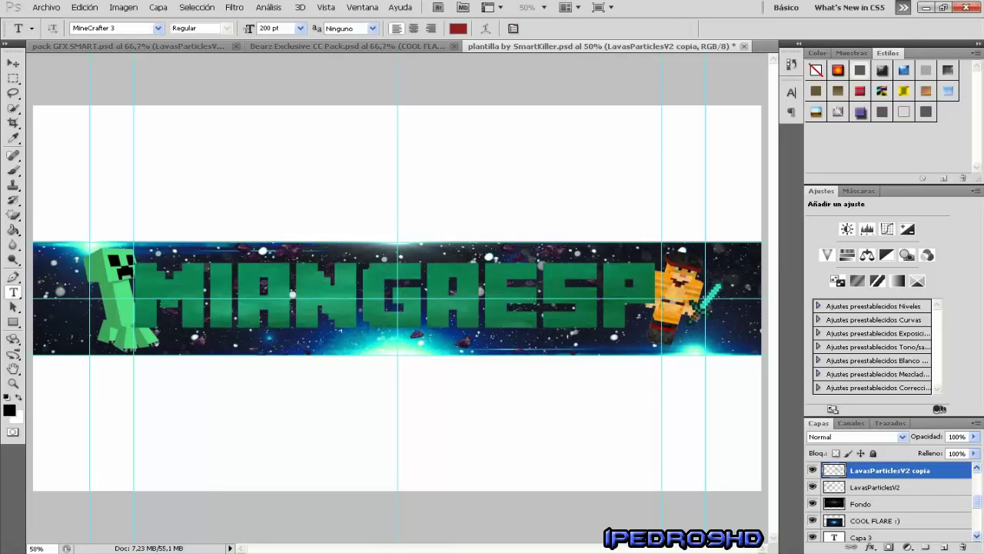
Step: Try adding a stroke layer style to the MiangaESP text layer, keeping the style settings clear of the lettering
scroll(889, 501, "down", 5)
scroll(888, 501, "up", 3)
left_click(885, 484)
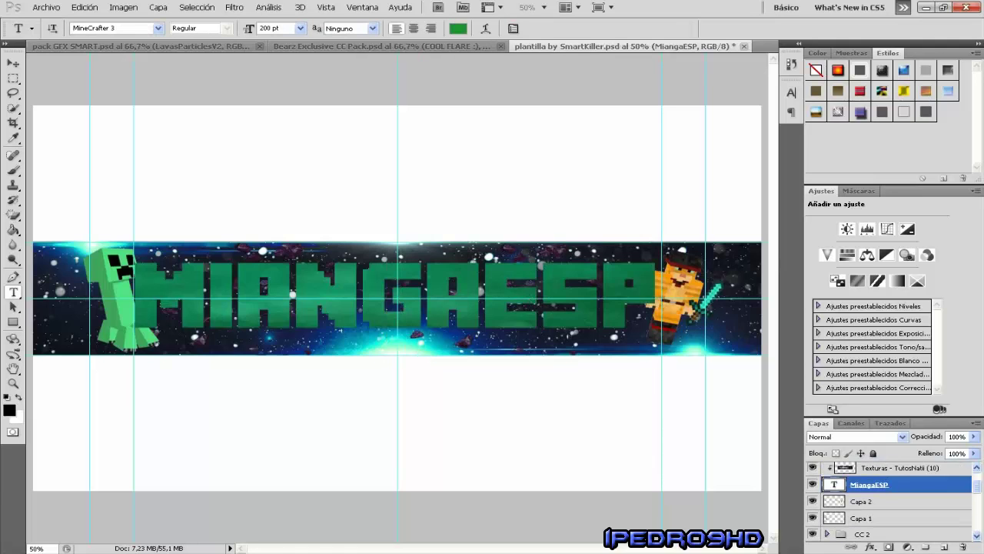
double_click(834, 484)
right_click(892, 482)
right_click(879, 484)
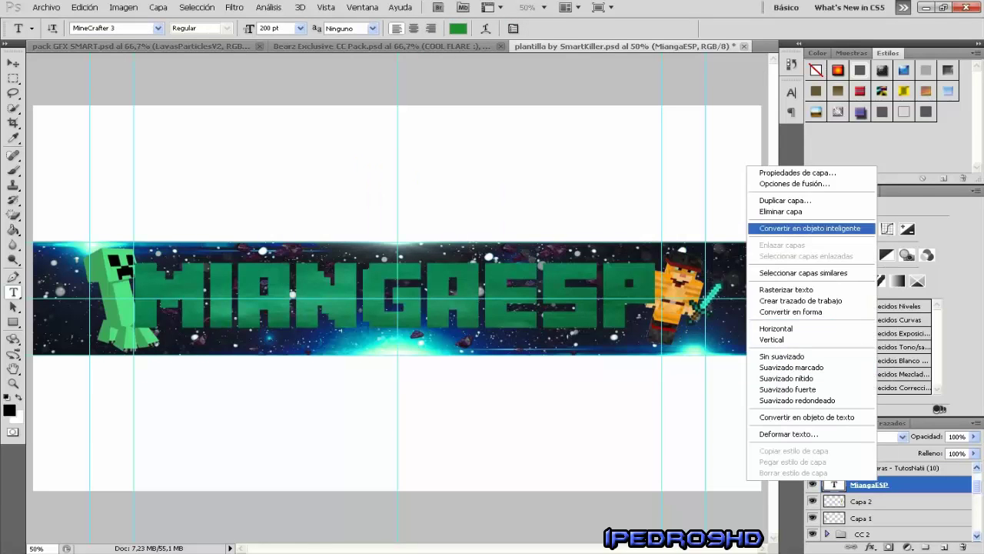
left_click(777, 185)
mouse_move(293, 164)
left_mouse_down()
mouse_move(721, 194)
mouse_move(593, 230)
left_mouse_up()
left_click(705, 405)
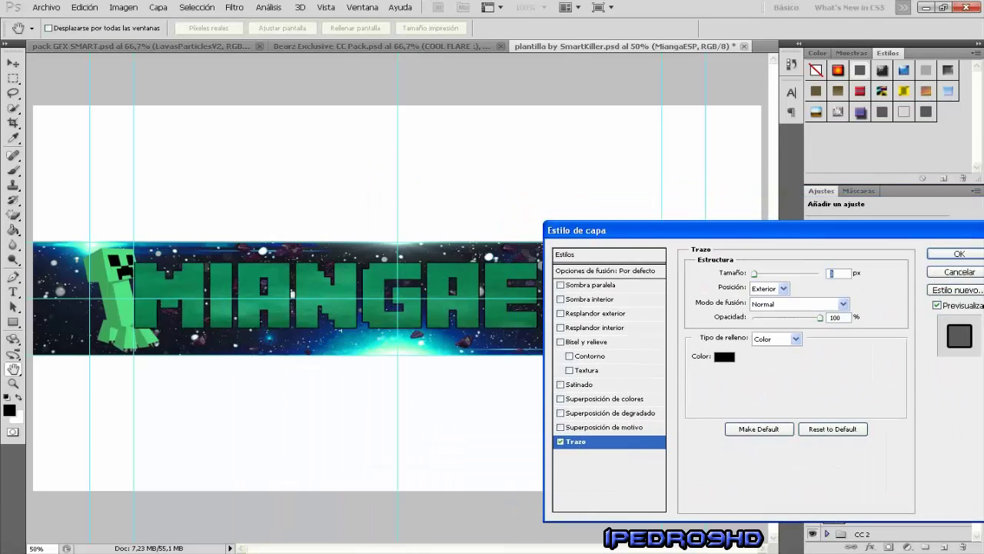
Step: Try a green colour for the MiangaESP text's stroke
left_click(724, 359)
left_click(615, 402)
left_click(738, 474)
left_click(675, 432)
left_click(869, 355)
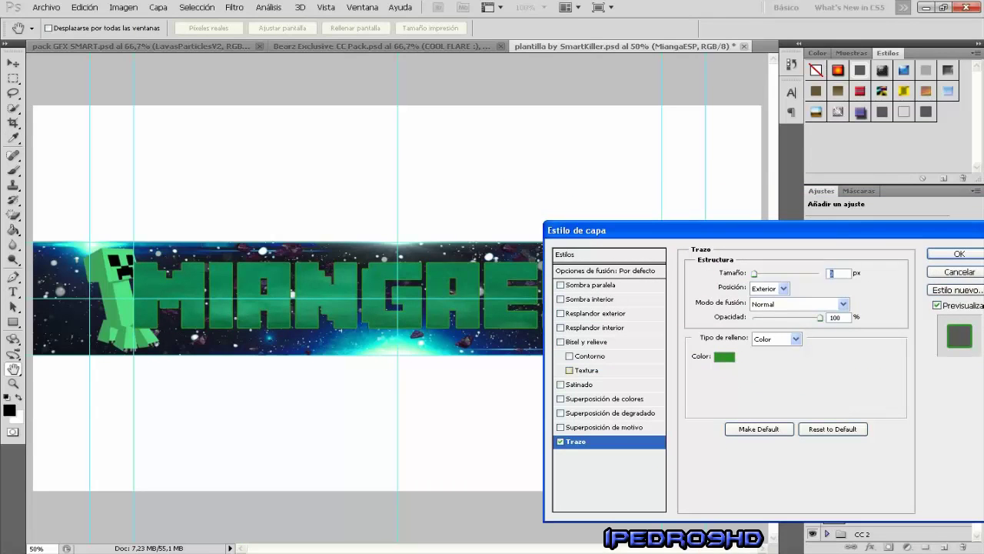
Step: Try a bevel and emboss on the MiangaESP text, with a slightly thicker Exterior stroke at 62% opacity
left_click(560, 341)
double_click(835, 316)
type("11")
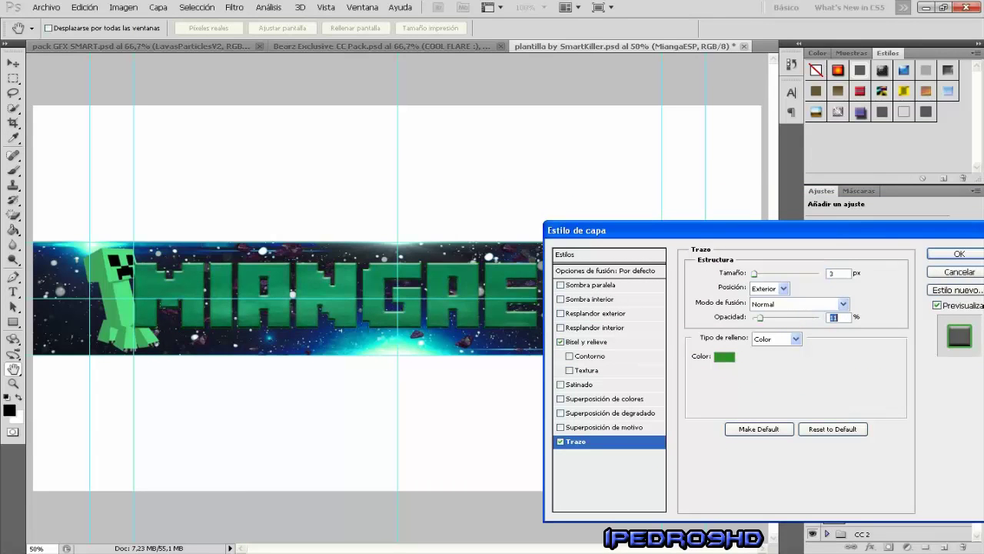
left_click_drag(786, 317, 794, 317)
left_click(784, 289)
left_click(765, 311)
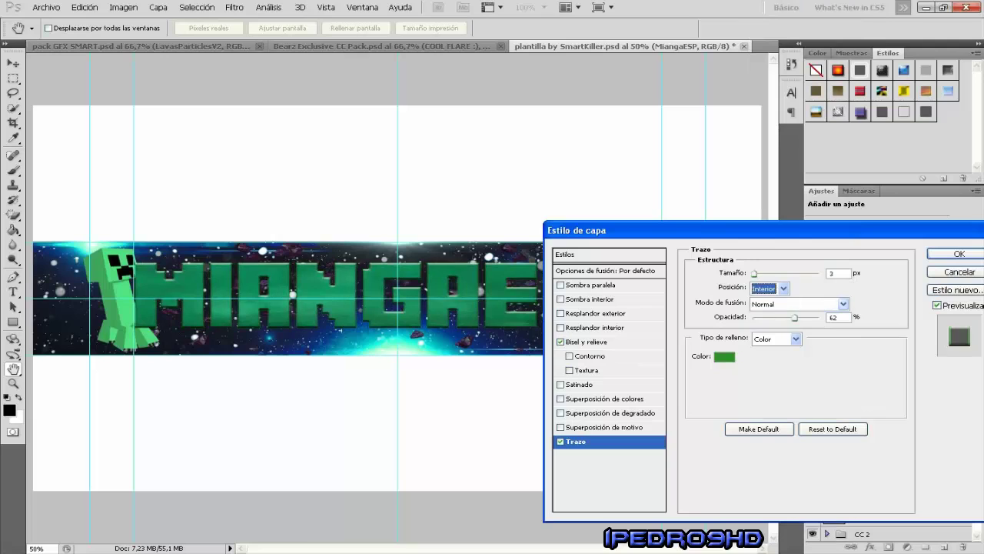
left_click(764, 302)
double_click(832, 273)
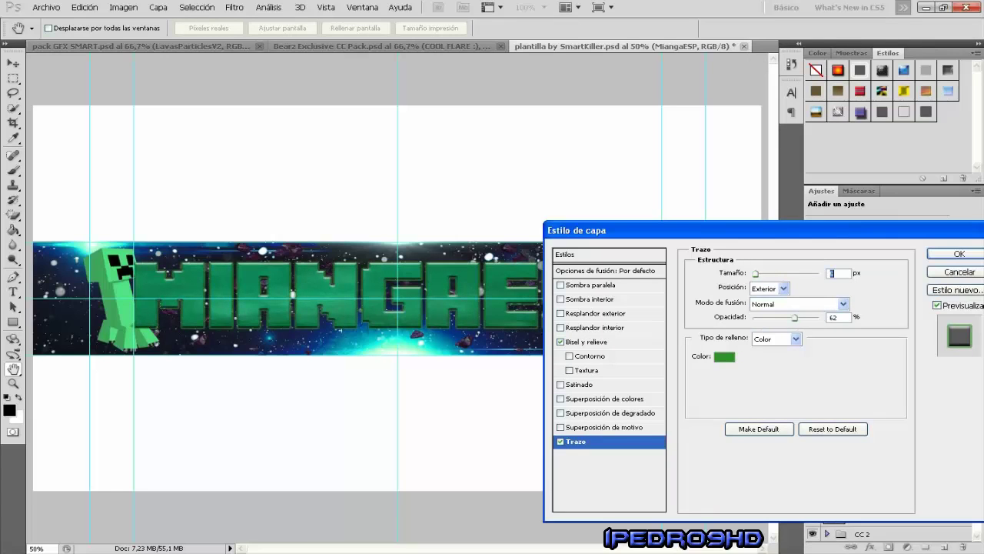
Step: Try several texture patterns on the MiangaESP text's bevel, ending with a fine plain pattern
left_click(586, 369)
left_click(783, 288)
left_click(715, 347)
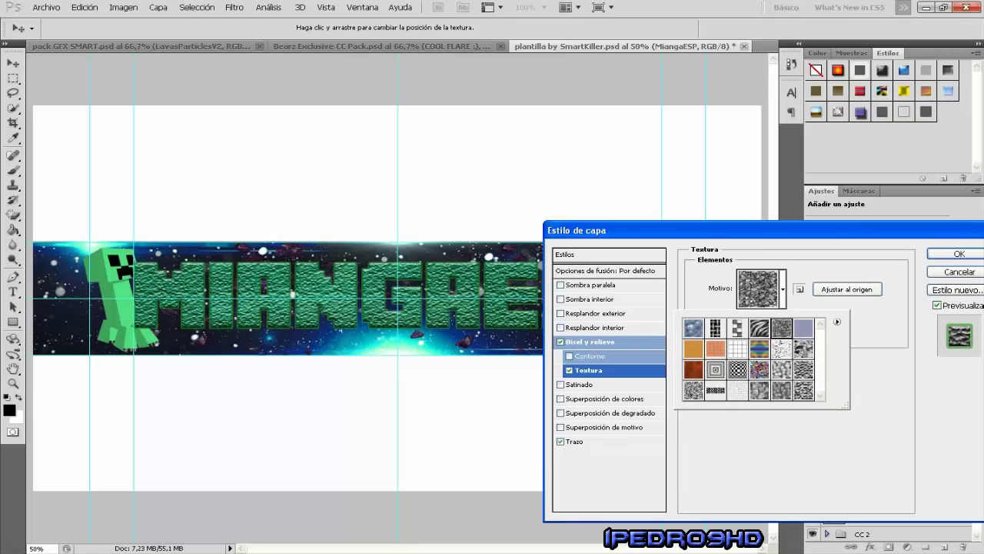
left_click(715, 348)
left_click(803, 349)
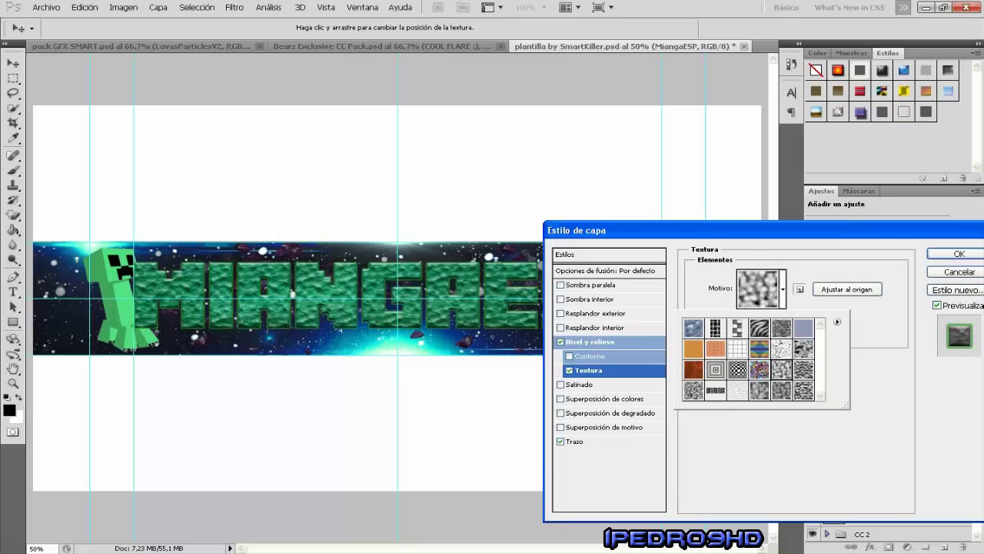
left_click(803, 327)
key("Return")
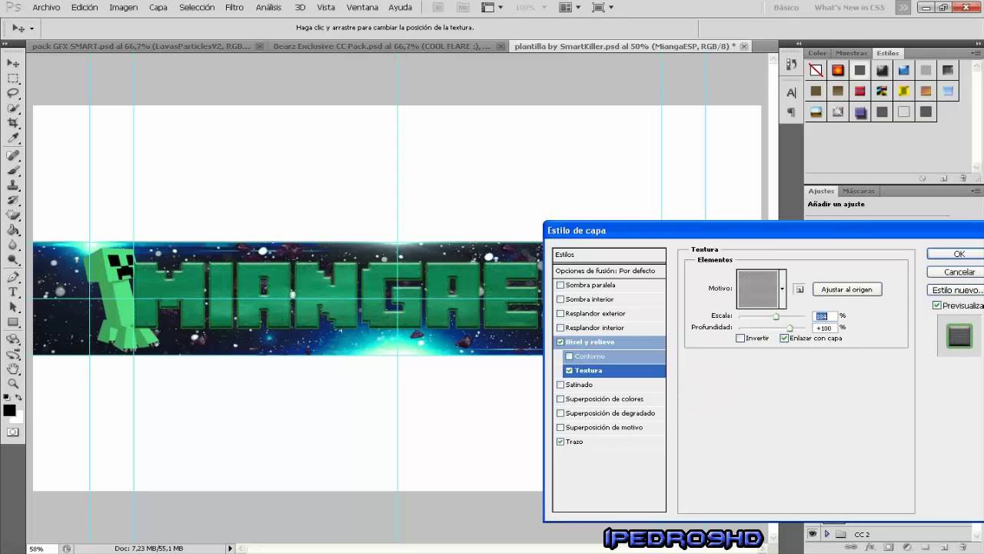
Step: Try an inverted bevel texture with 95% scale and -34% depth on the MiangaESP text
key("Tab")
type("-50")
left_click_drag(615, 230, 423, 186)
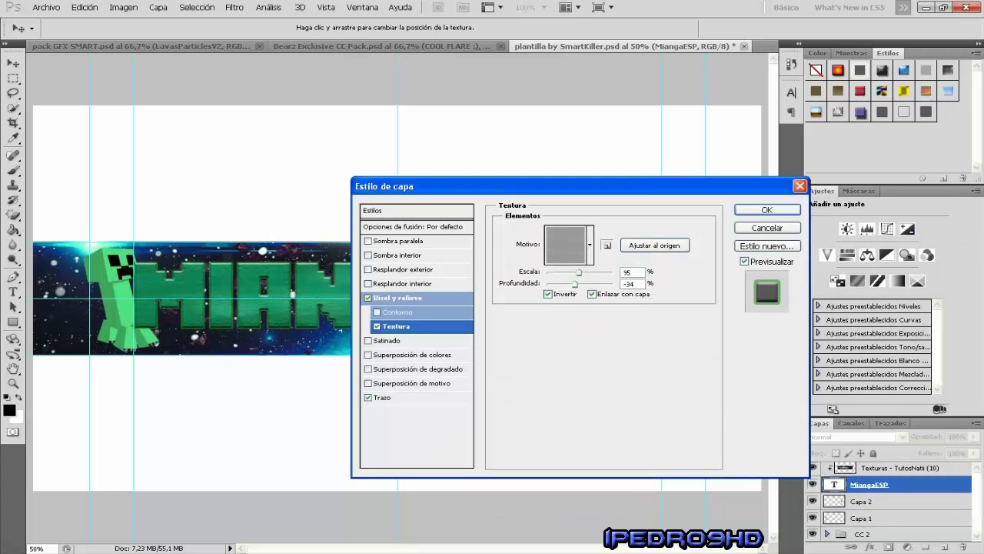
Step: Try a linear contour on the MiangaESP text's bevel and leave the layer style settings
left_click(397, 311)
left_click(561, 234)
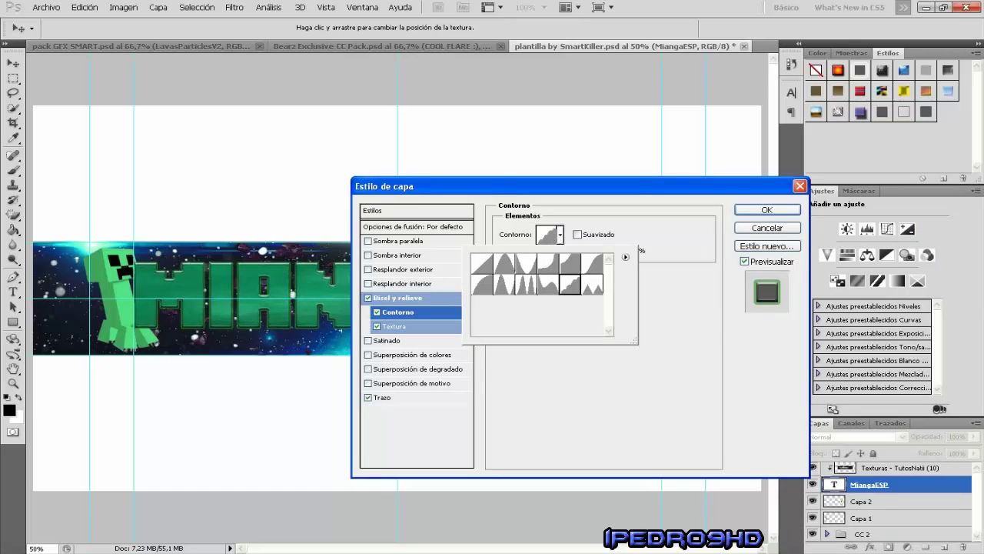
left_click(482, 263)
key("Return")
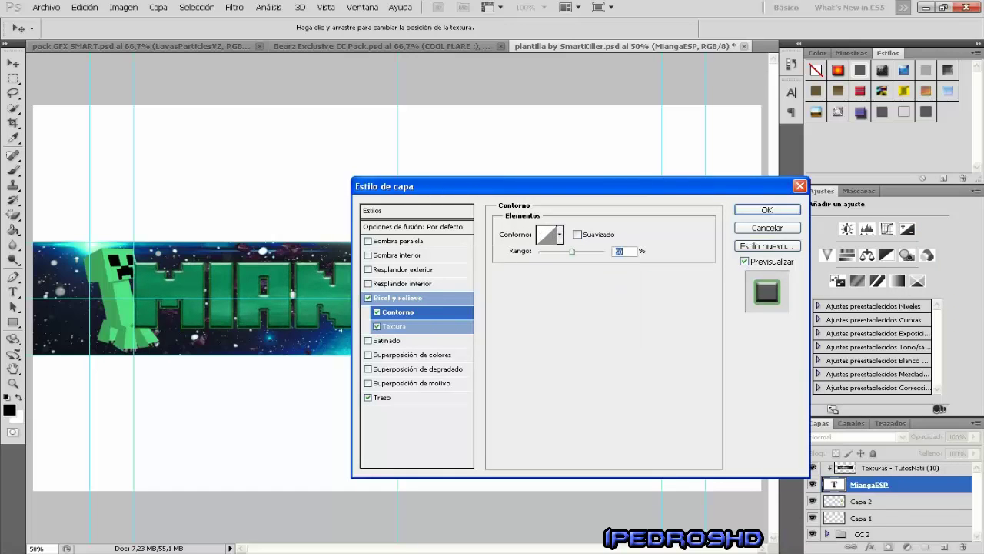
key("Return")
key("t")
Step: Open Bearz Exclusive Pack.psd
key("ctrl+o")
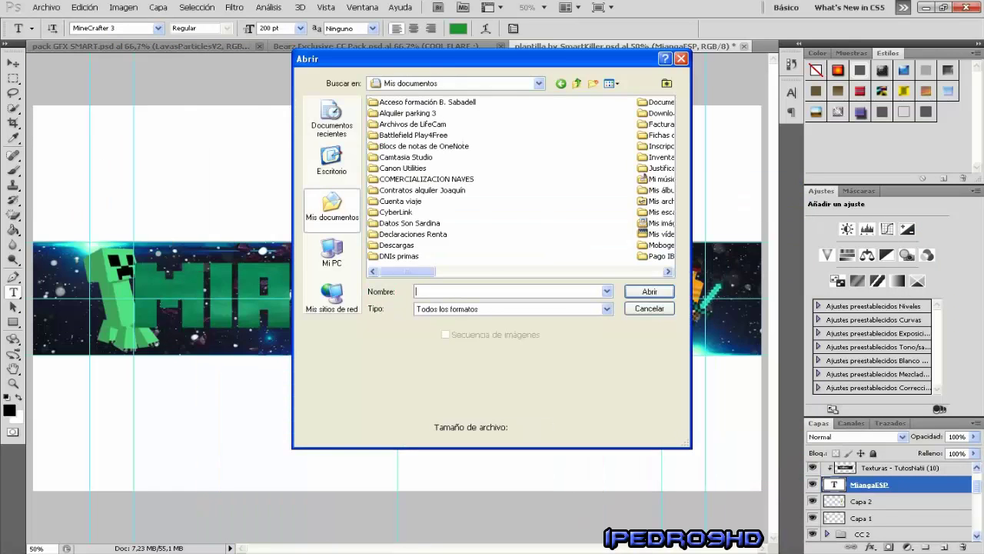
scroll(520, 185, "right", 2)
double_click(653, 101)
key("Return")
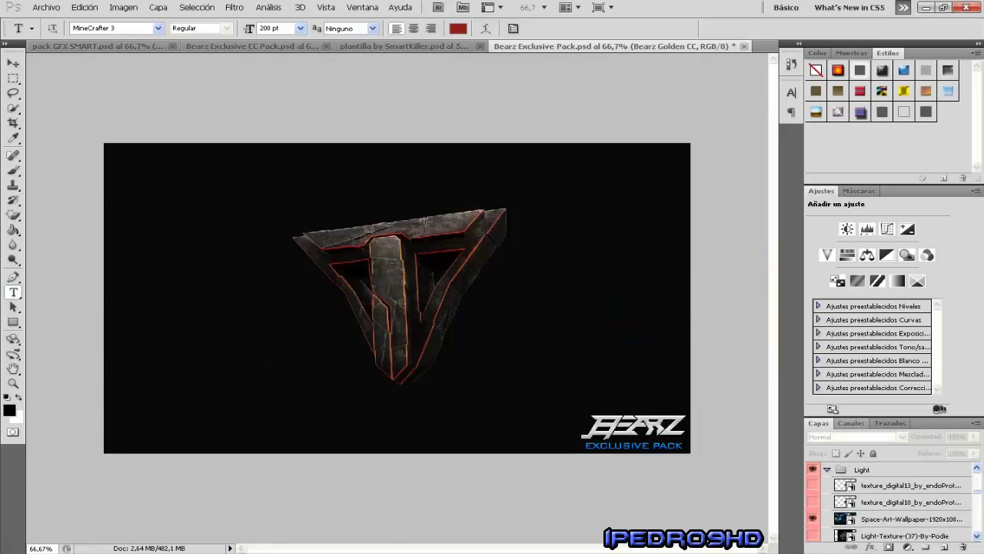
scroll(892, 500, "down", 5)
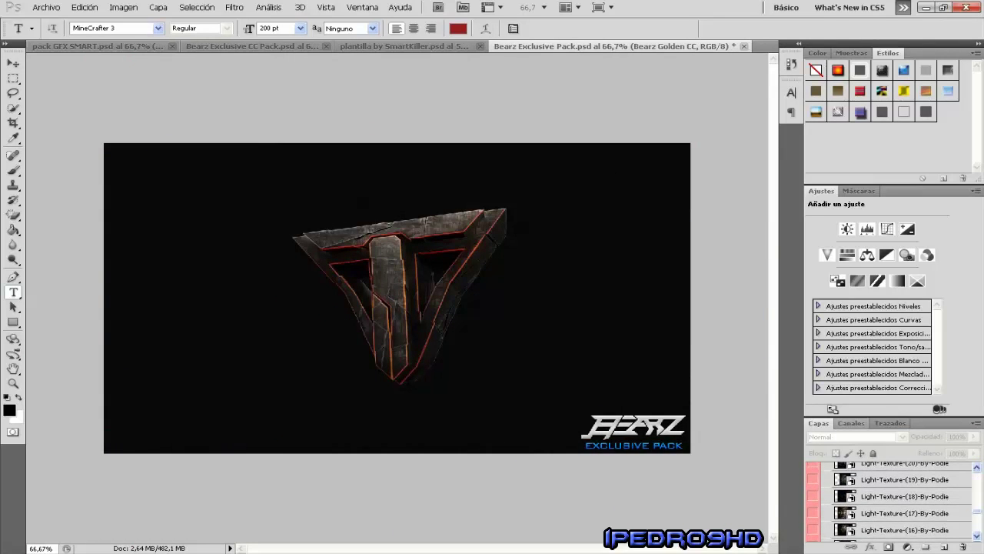
right_click(887, 510)
left_click(813, 512)
right_click(860, 507)
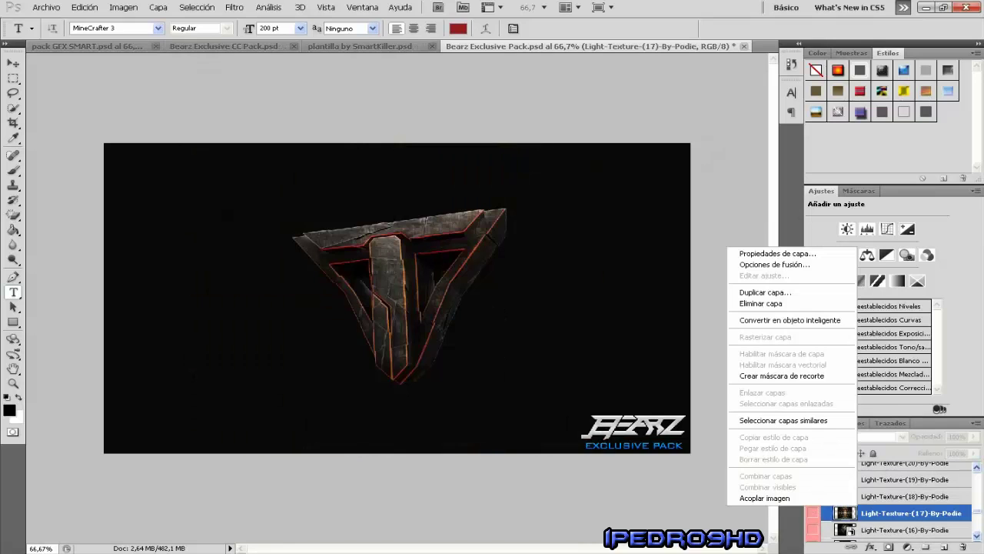
scroll(892, 500, "down", 5)
scroll(892, 500, "up", 5)
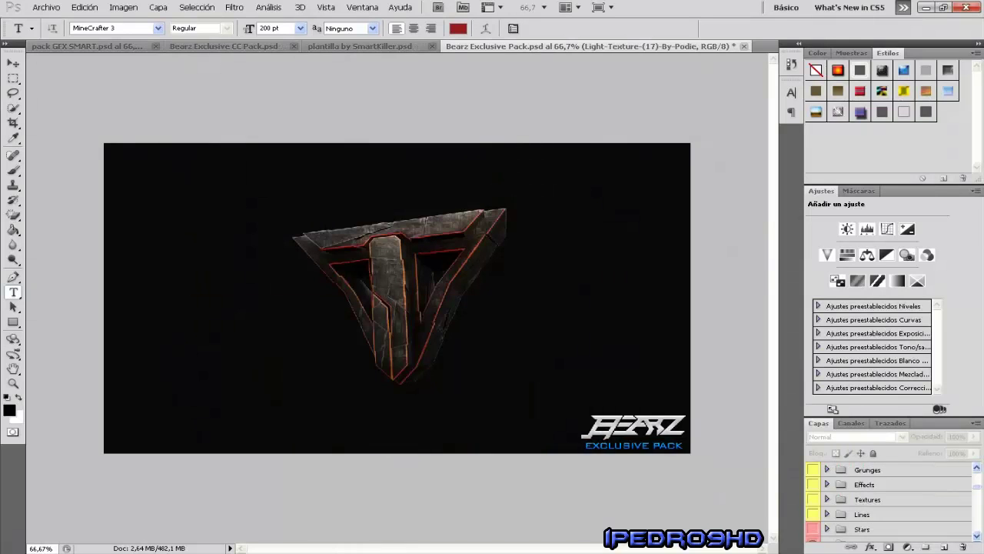
Step: Show the Stars group and duplicate its Stars 1 layer into plantilla by SmartKiller.psd
left_click(813, 514)
scroll(892, 500, "down", 3)
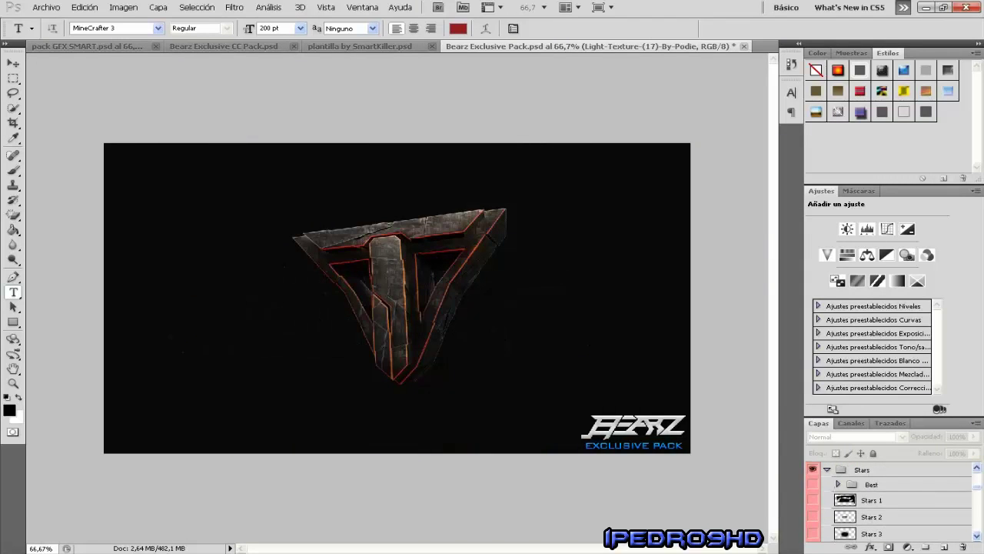
right_click(868, 500)
left_click(769, 278)
left_click(492, 220)
left_click(439, 252)
left_click(626, 168)
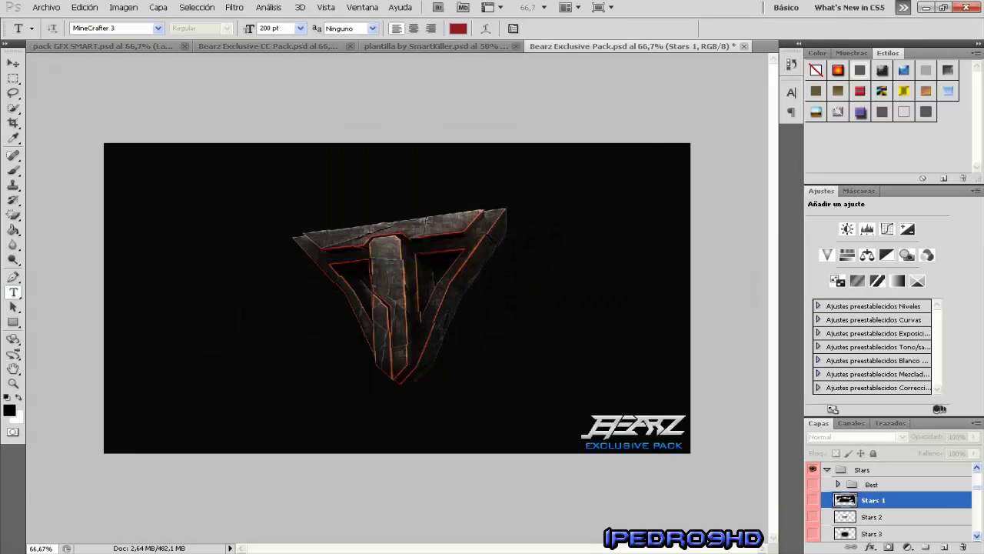
Step: In plantilla by SmartKiller.psd, move the Stars 1 layer directly below Espada diamante and rasterize the Espada diamante layer
left_click(360, 46)
scroll(892, 500, "up", 2)
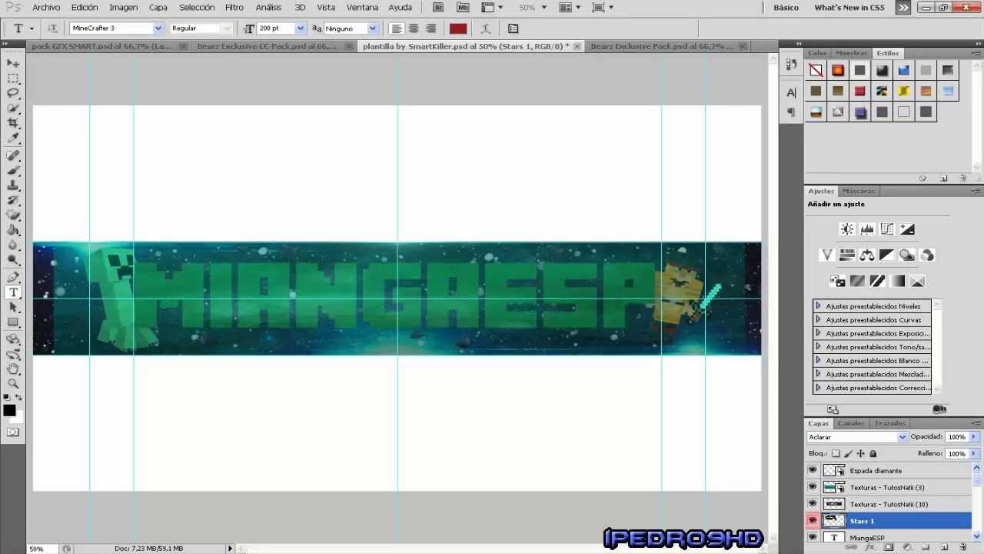
left_click_drag(869, 520, 869, 480)
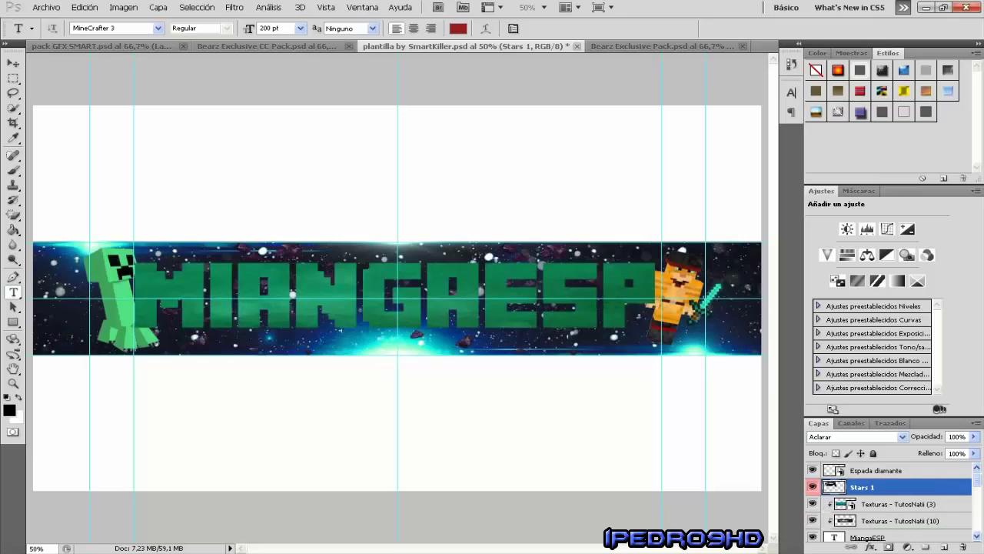
right_click(875, 468)
key("Escape")
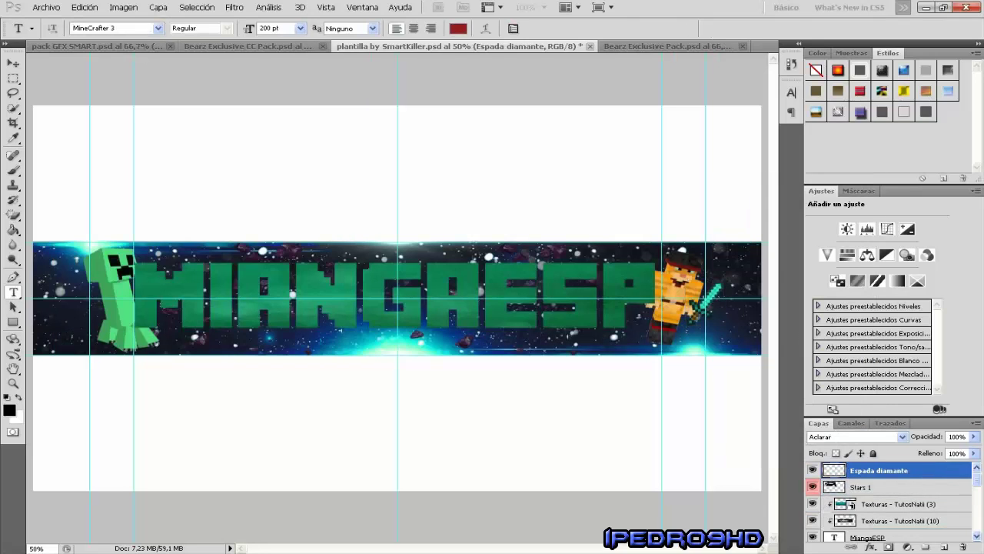
Step: Scale the Stars 1 layer to about 68% width and 62% height over the banner strip's left half, and adjust its placement
left_click(861, 486)
key("ctrl+t")
left_click_drag(240, 212, 219, 269)
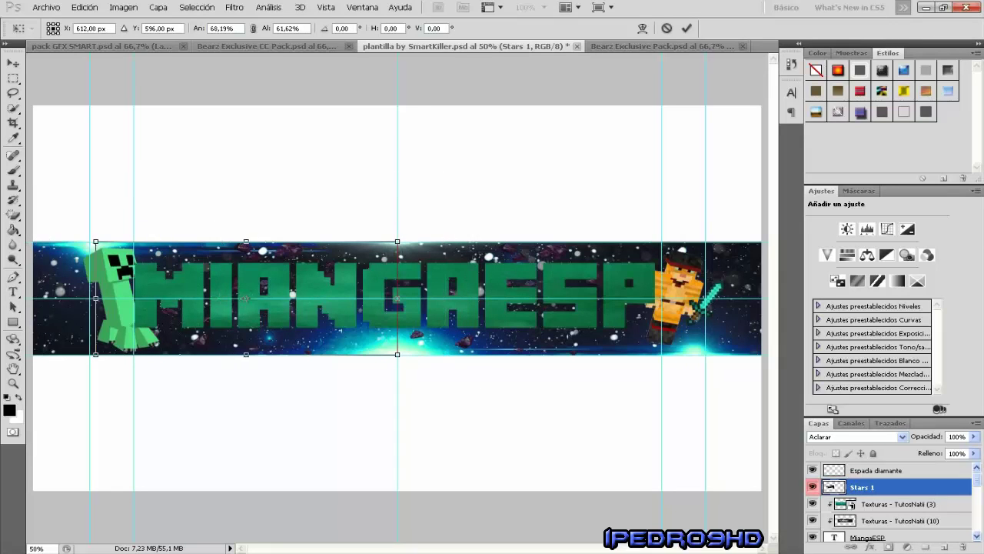
key("Return")
key("ctrl+t")
left_click_drag(272, 354, 194, 337)
key("Return")
key("t")
Step: Duplicate the Stars 13 layer from Bearz Exclusive Pack.psd into plantilla by SmartKiller.psd and return to that document
left_click(661, 46)
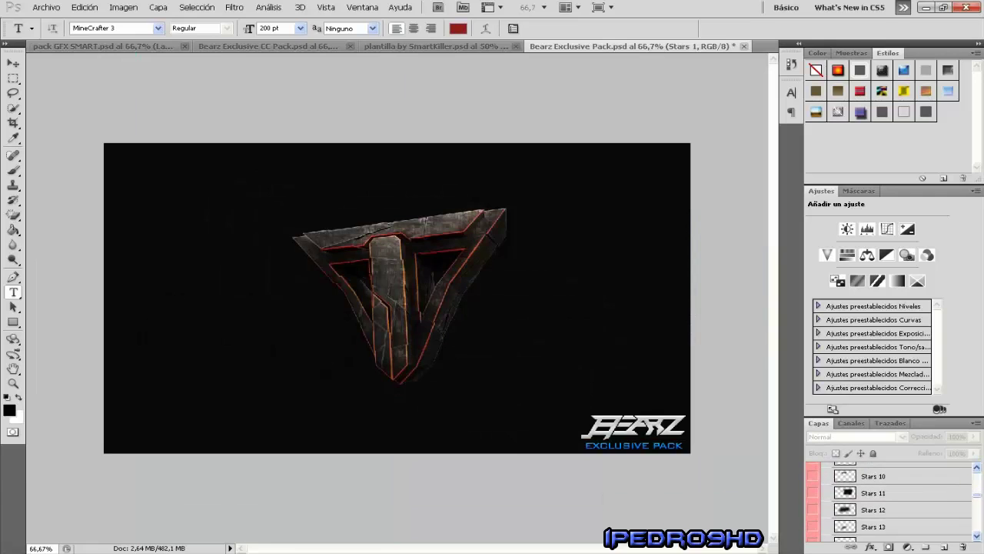
right_click(870, 526)
left_click(759, 305)
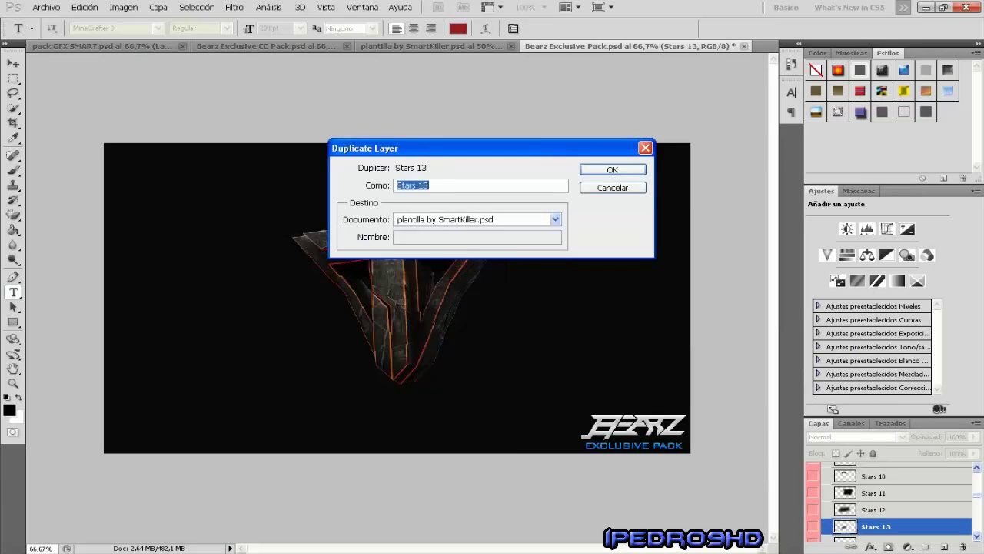
left_click(624, 170)
key("ctrl+Tab")
key("ctrl+Tab")
key("ctrl+Tab")
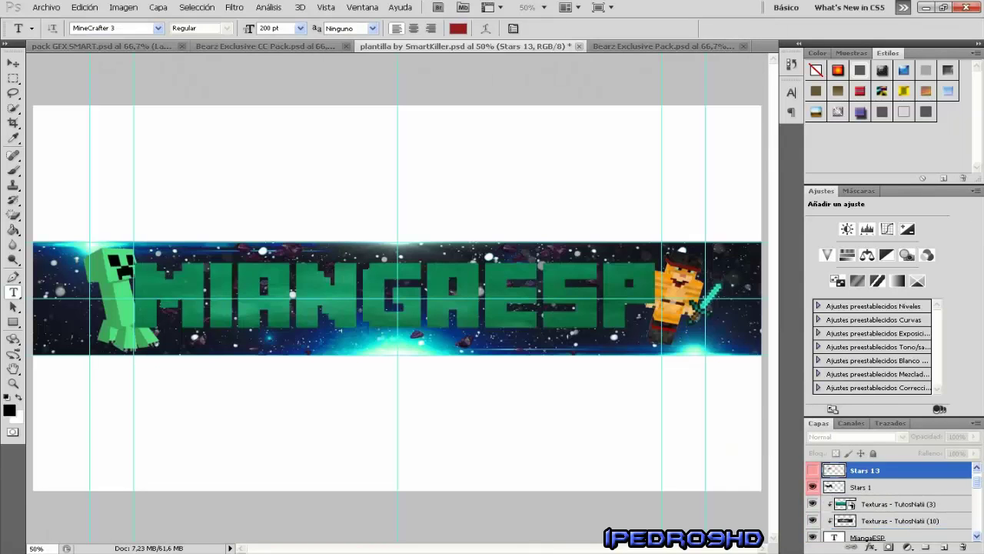
Step: Show the Stars 13 layer, then scale it to about 57% height and rotate it about -2° over the banner strip's left end
key("ctrl+y")
key("ctrl+t")
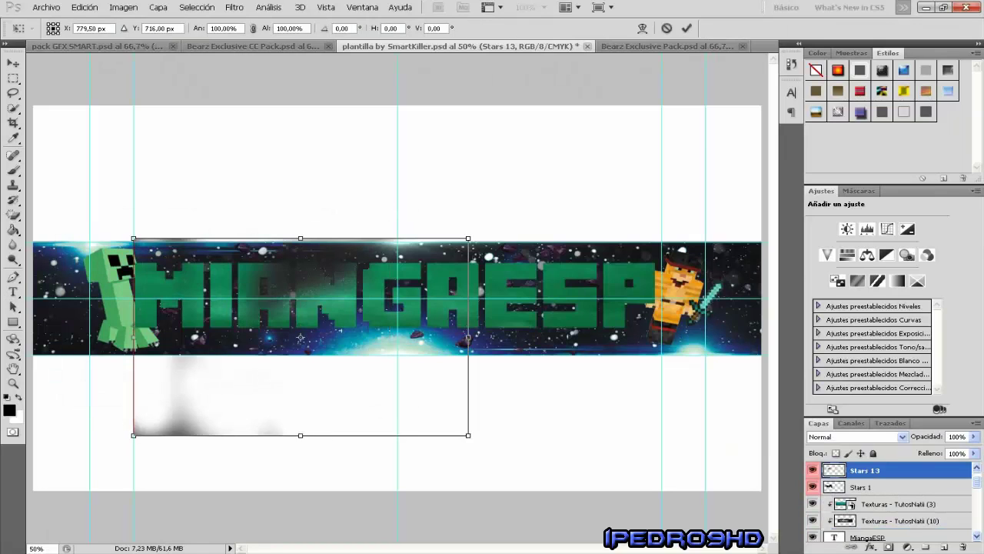
left_click_drag(92, 304, 55, 311)
key("Return")
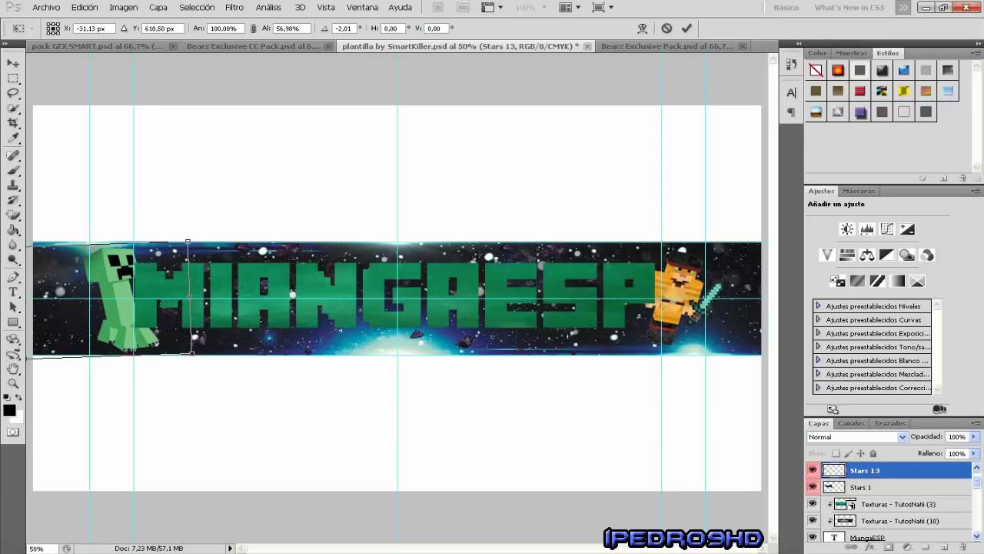
Step: Delete the Stars 13 layer
key("t")
right_click(865, 470)
left_click(769, 260)
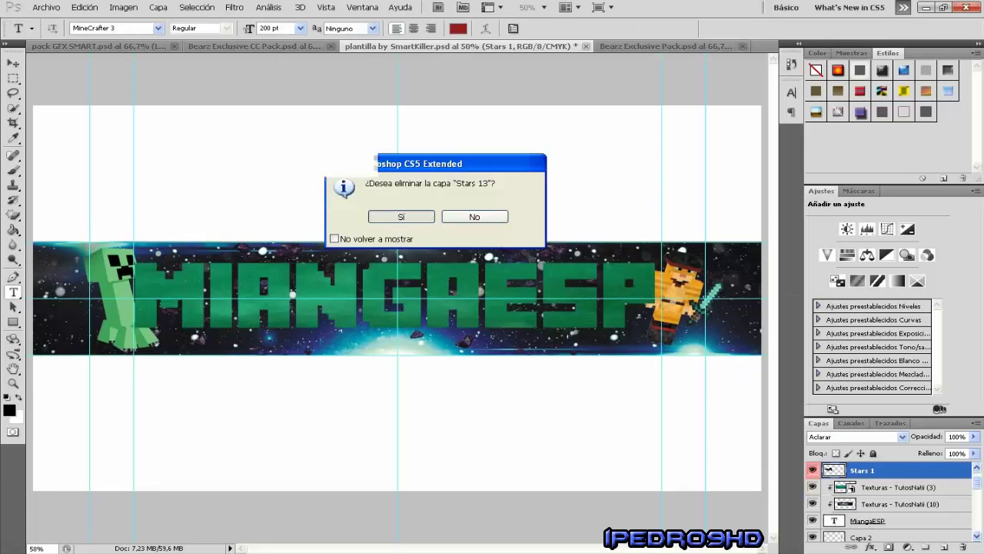
left_click(428, 215)
Step: Switch to pack GFX SMART.psd, collapse the Rocas group and expand the Humo group
left_click(96, 46)
key("alt+bracketleft")
key("alt+bracketleft")
key("alt+bracketleft")
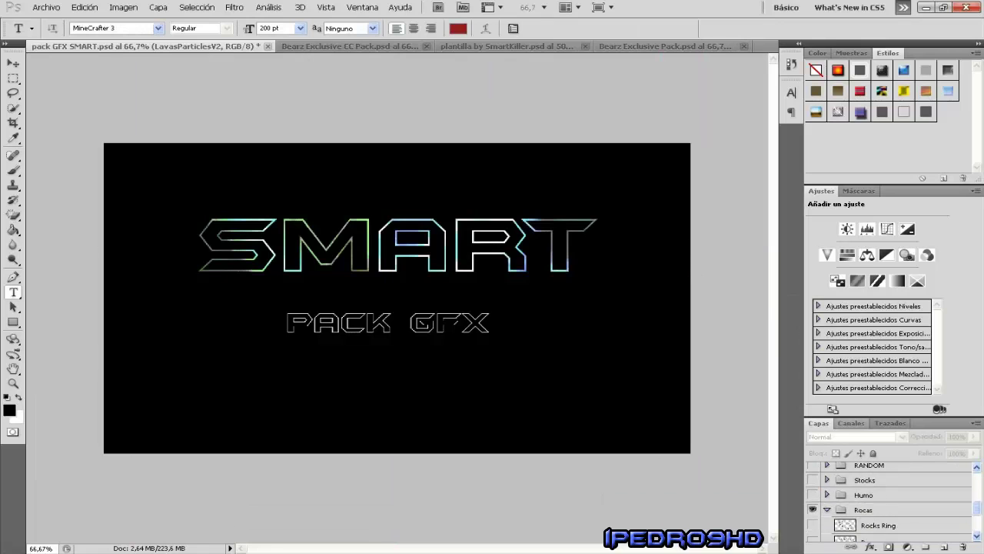
scroll(888, 500, "up", 5)
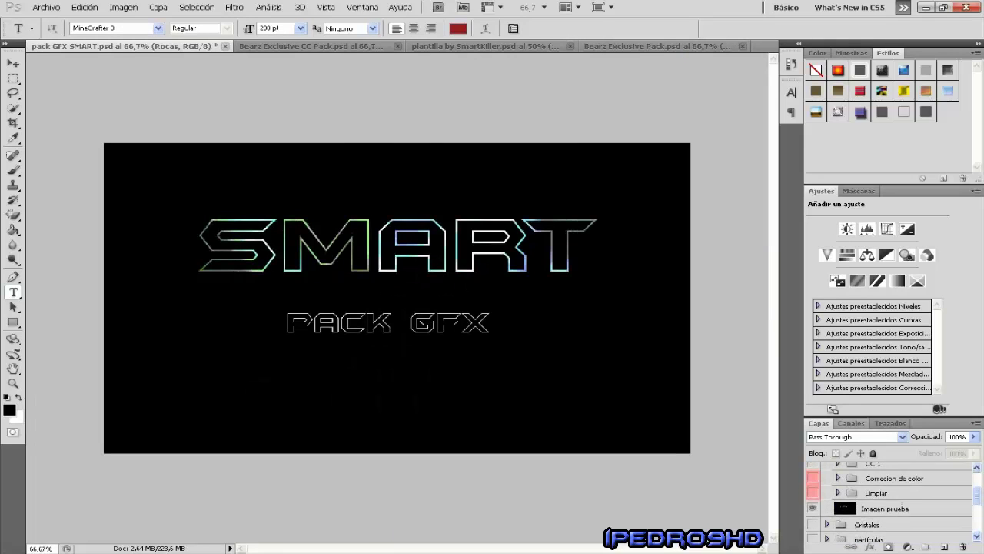
scroll(889, 500, "down", 3)
left_click(870, 504)
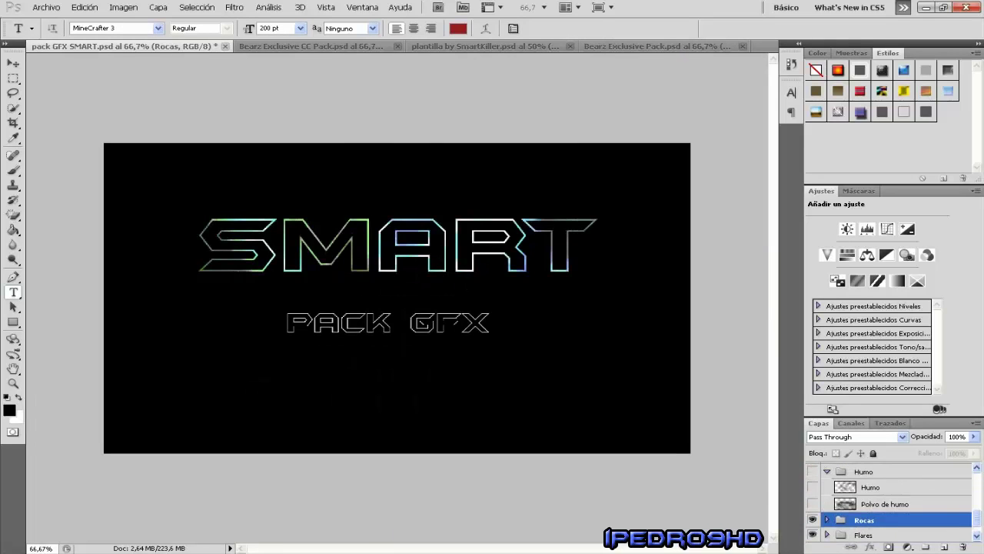
Step: Duplicate the Humo layer within pack GFX SMART.psd, then duplicate that copy into plantilla by SmartKiller.psd
right_click(870, 504)
left_click(769, 272)
key("Return")
right_click(881, 486)
left_click(769, 272)
left_click(549, 220)
left_click(461, 253)
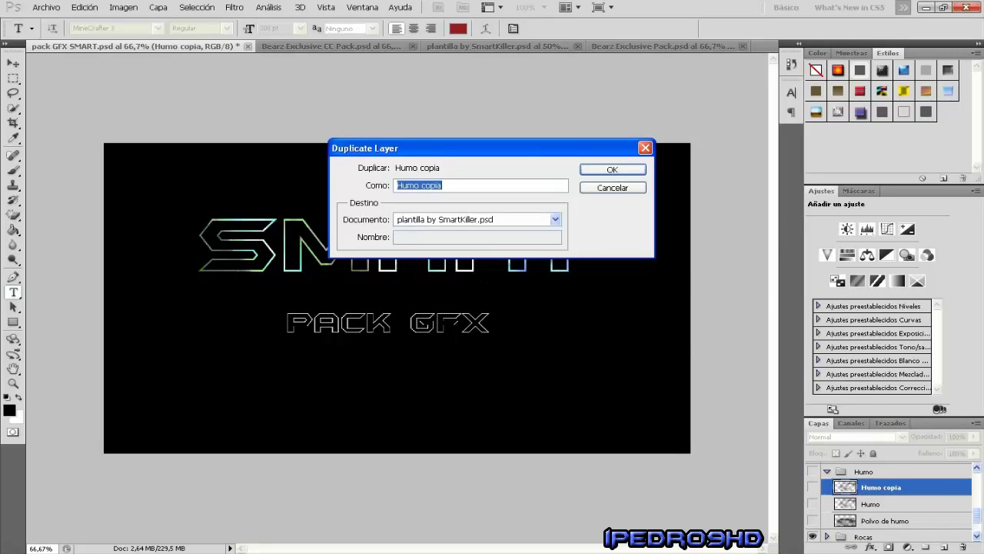
key("Return")
Step: In plantilla by SmartKiller.psd, transform the Humo copia smoke layer, reducing its height to fit the banner strip
key("ctrl+t")
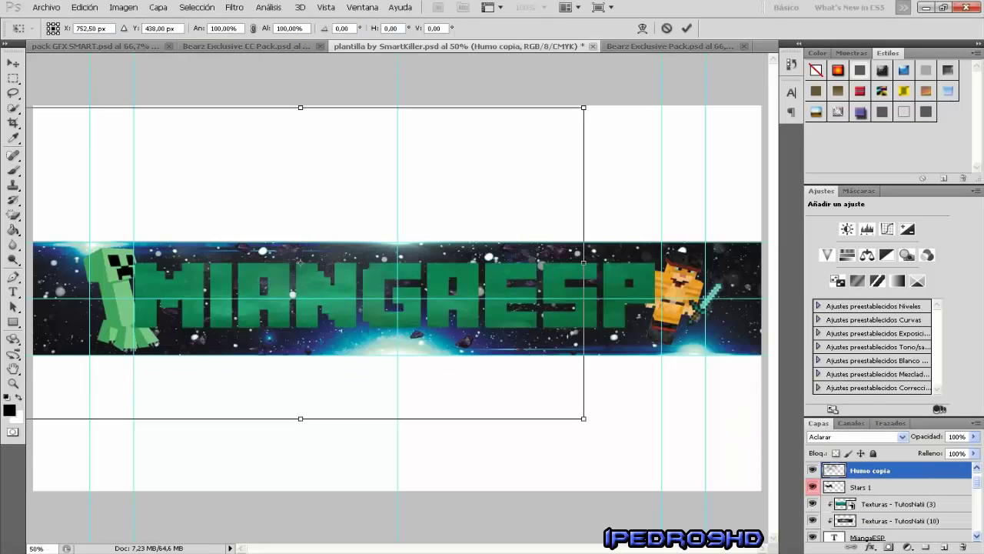
left_click_drag(305, 260, 305, 290)
left_click_drag(302, 131, 302, 242)
left_click_drag(302, 446, 303, 369)
key("Return")
key("t")
Step: Open the MiangaESP text layer's blending options and add a 3 px outside stroke in green #26b942
scroll(884, 499, "up", 1)
left_click(870, 486)
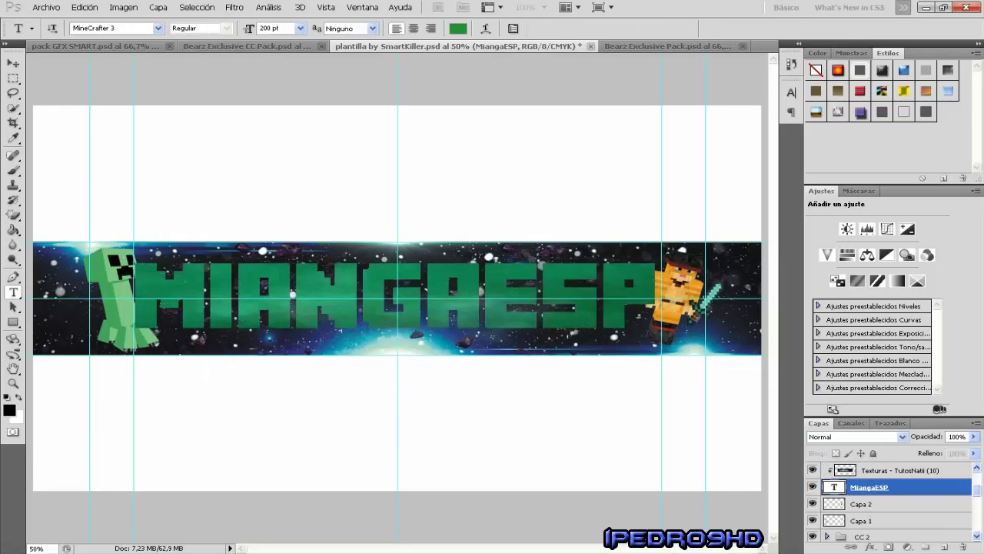
double_click(870, 487)
right_click(915, 486)
left_click(830, 189)
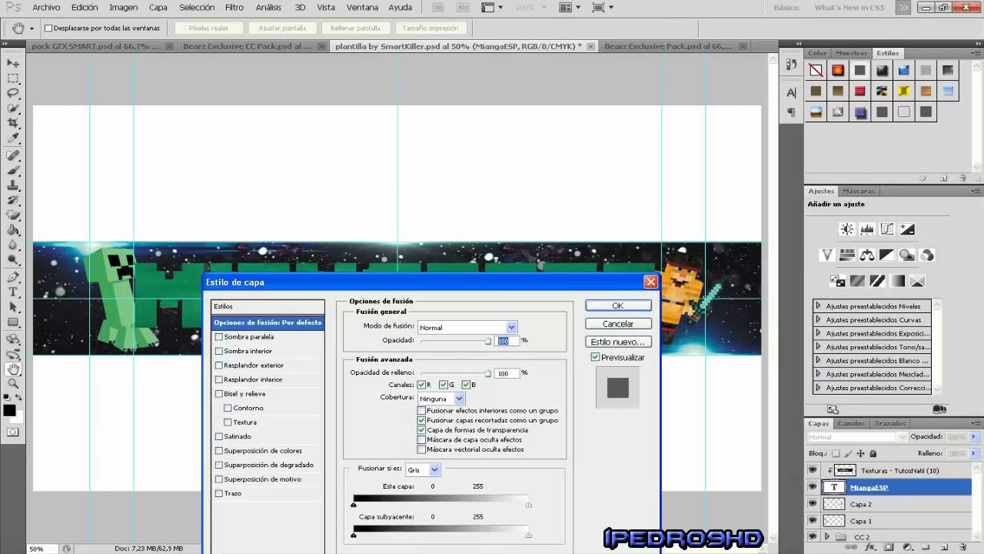
left_click_drag(253, 213, 578, 219)
left_click(549, 430)
left_click(698, 345)
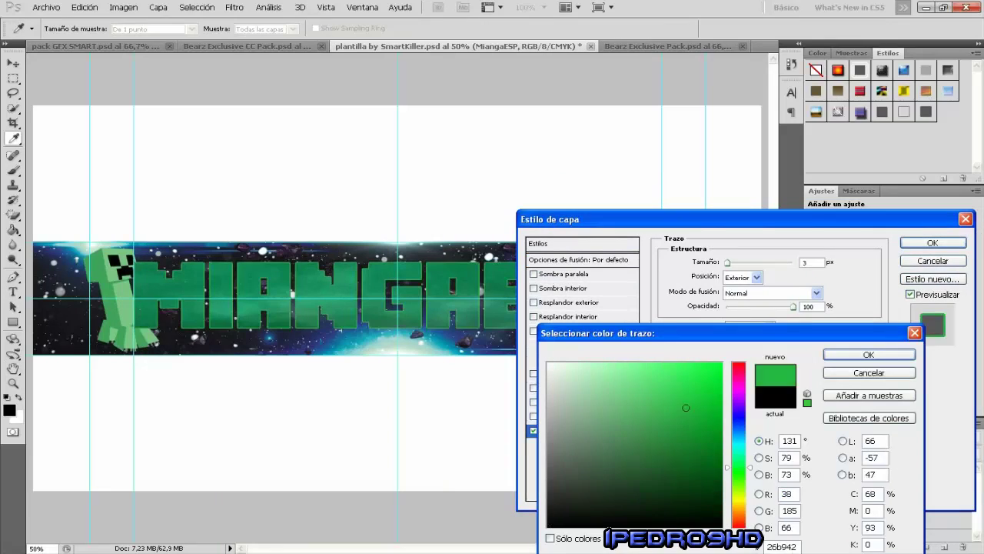
left_click(869, 354)
Step: Enable Bisel y relieve on the text with an inverted Textura at 202% scale and +242% depth
left_click(562, 330)
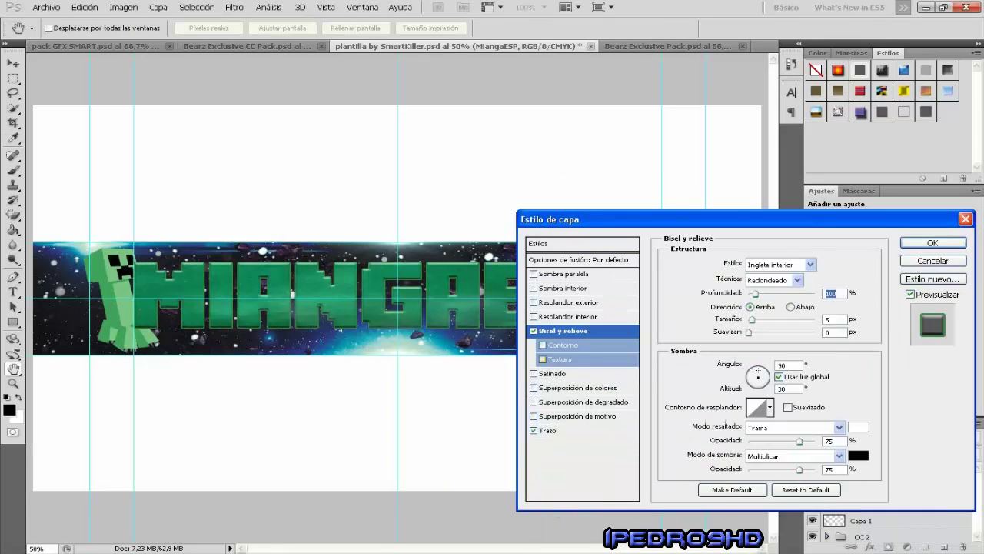
left_click(562, 359)
left_click(756, 277)
left_click(667, 337)
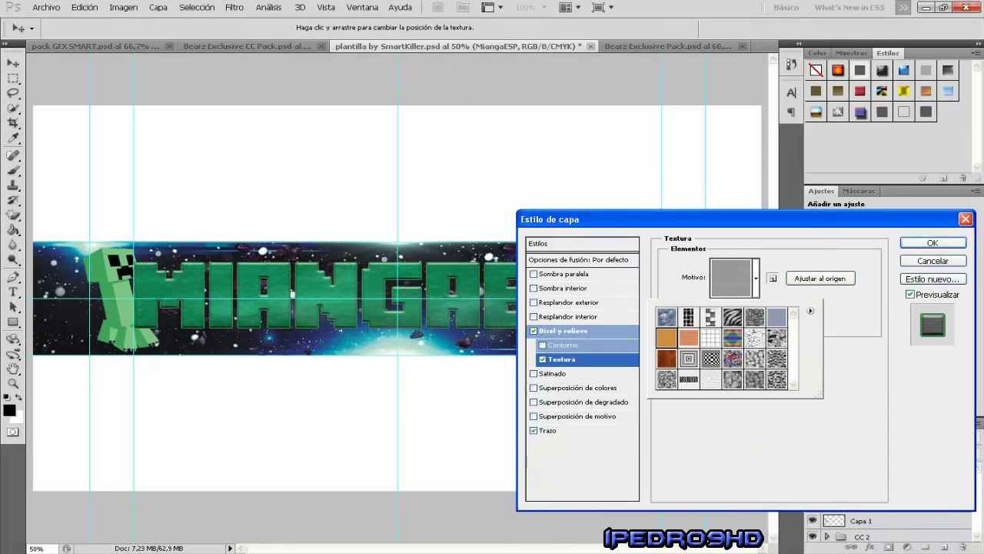
key("Return")
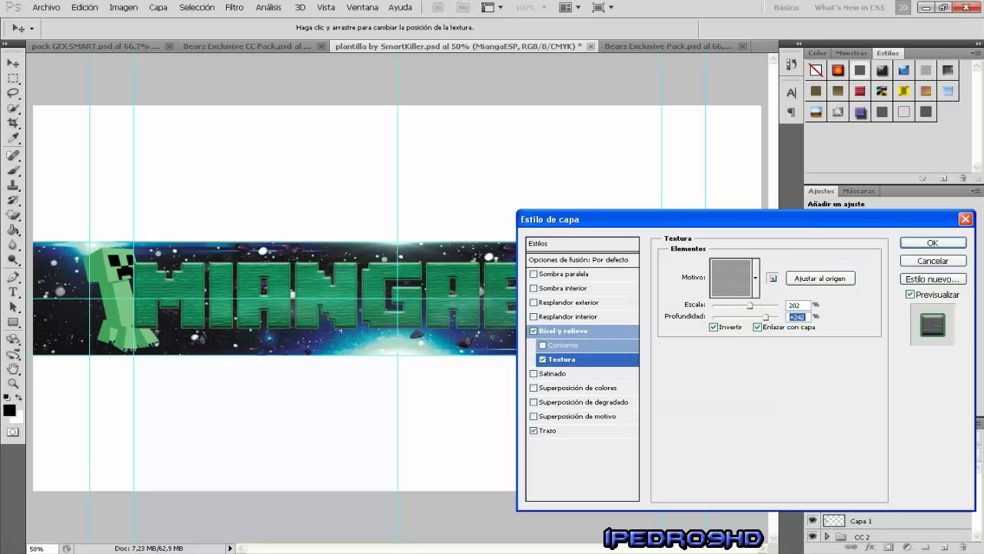
Step: Try the woven pattern for the bevel texture at 1000% scale
left_click(756, 277)
left_click(747, 330)
key("Return")
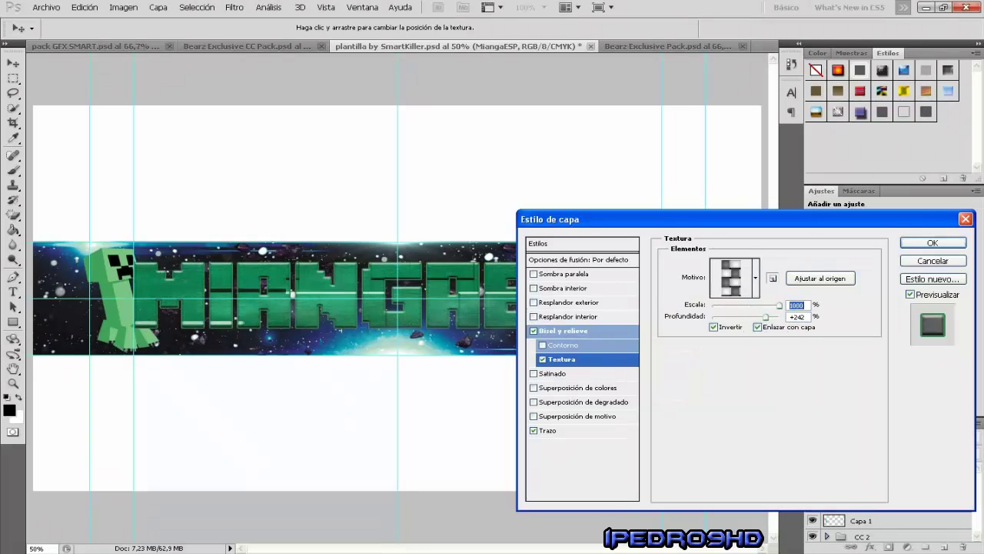
Step: Set the bevel texture to the bubbles pattern with 1% scale and 1000% depth
left_click_drag(554, 220, 496, 220)
type("1")
left_click(699, 278)
left_click(632, 380)
left_click(676, 315)
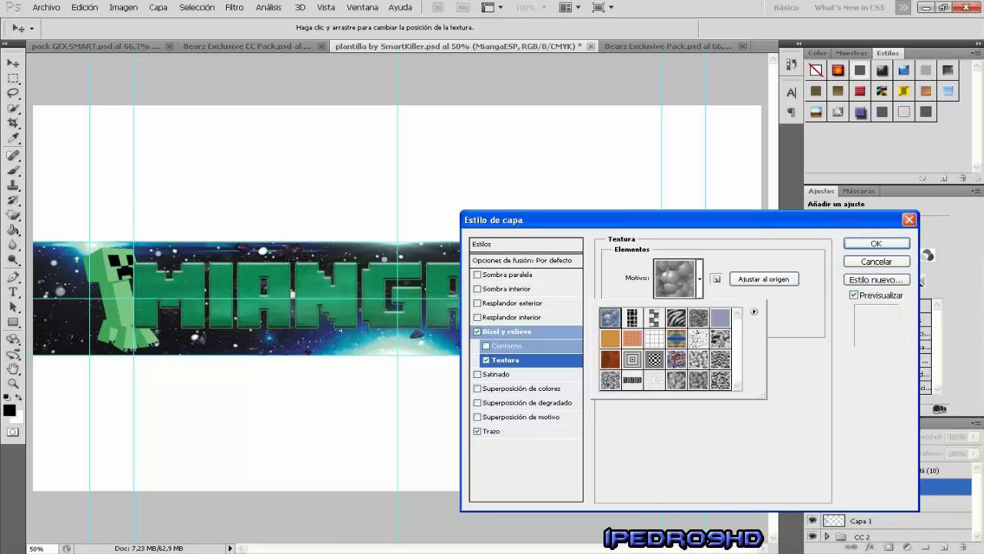
key("Return")
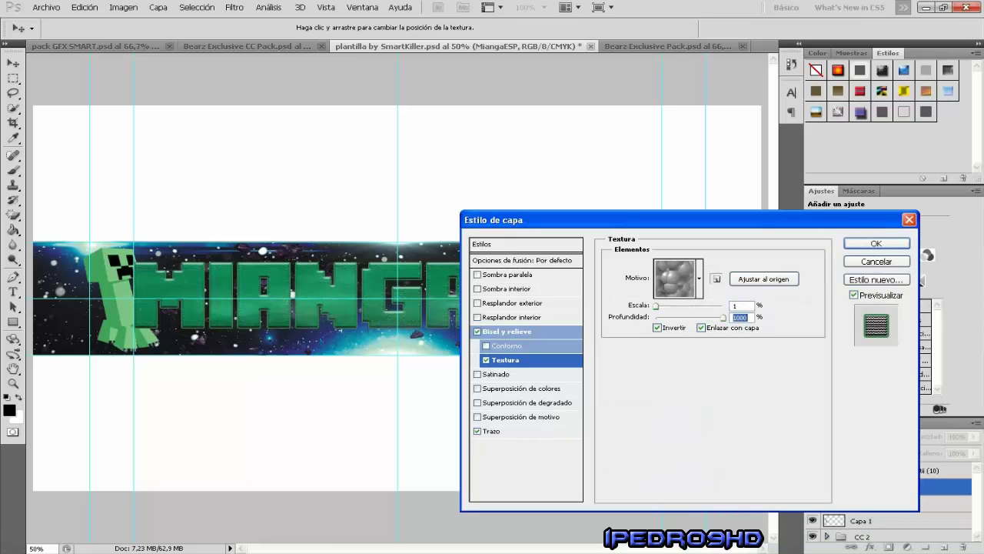
Step: Enable Sombra paralela, Sombra interior and Resplandor exterior on the text and apply the layer style
left_click(511, 303)
left_click(515, 317)
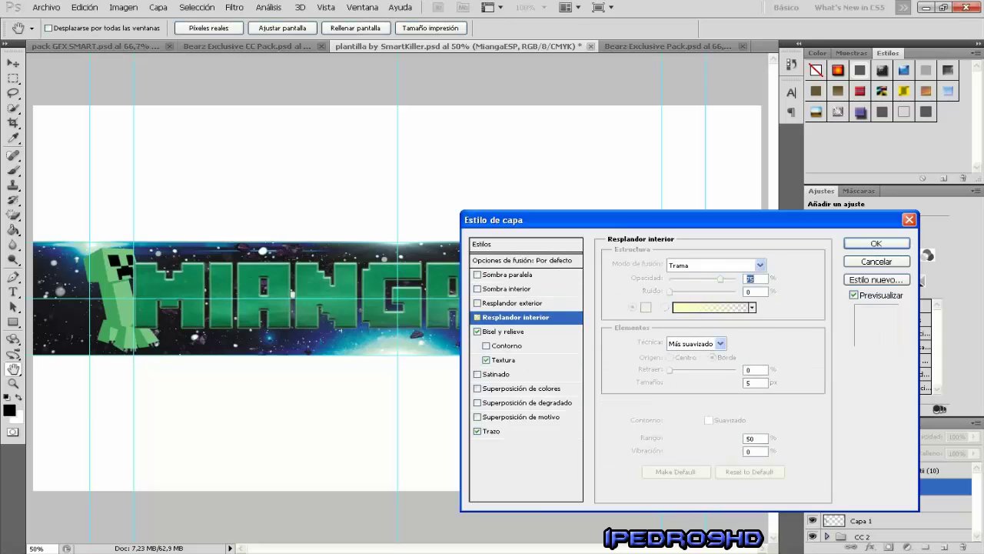
left_click_drag(508, 220, 372, 266)
left_click(831, 312)
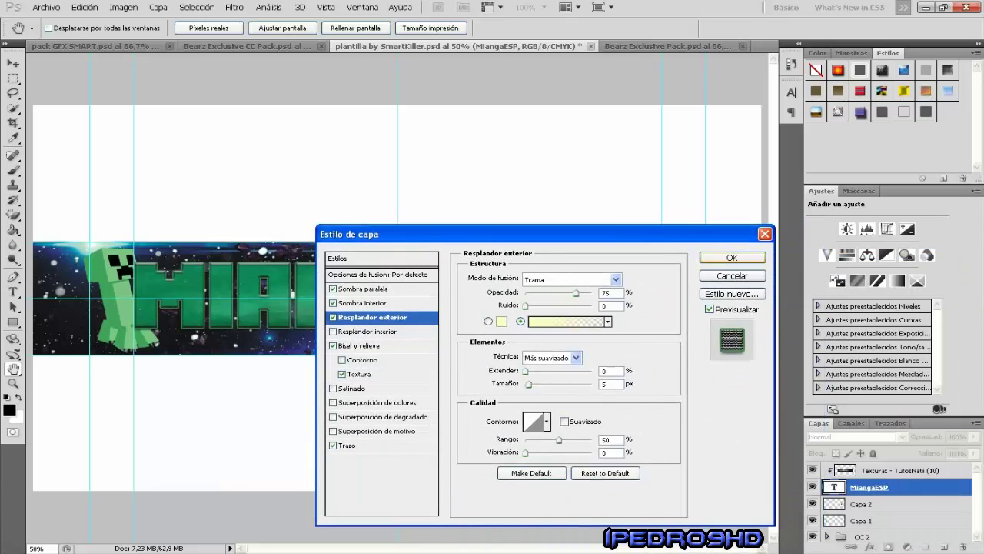
left_click(738, 286)
key("t")
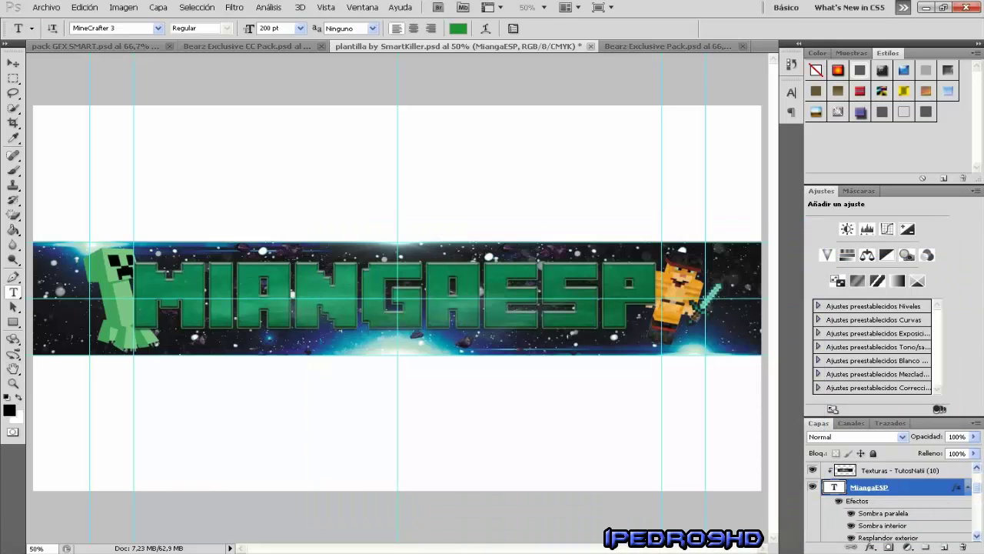
Step: Close Bearz Exclusive Pack.psd and Bearz Exclusive CC Pack.psd without saving changes
key("ctrl+Tab")
key("ctrl+w")
key("n")
key("ctrl+w")
key("n")
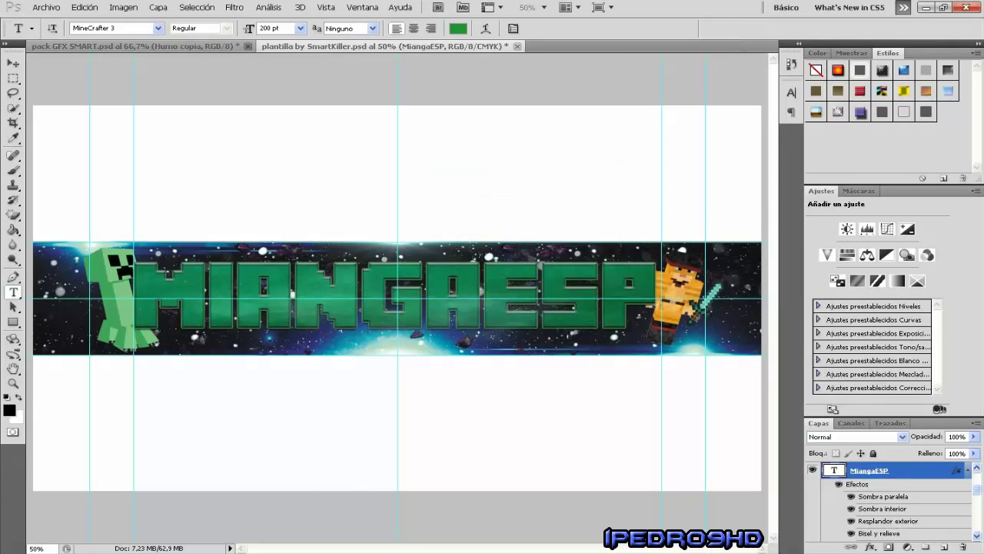